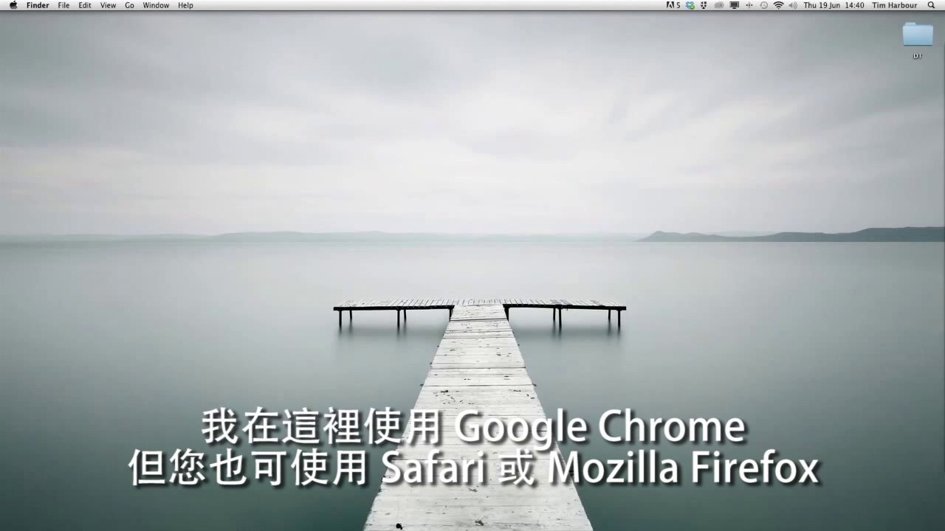
click(262, 515)
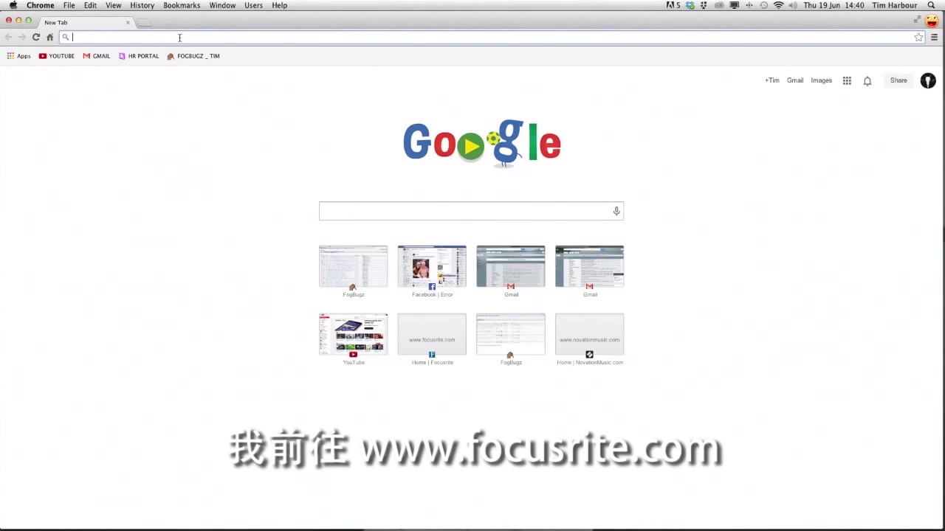
text(www.focu)
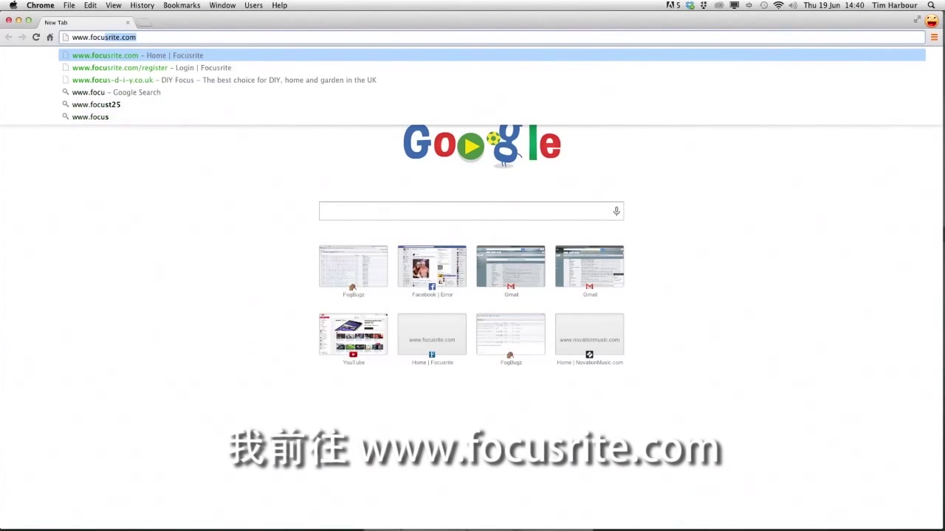
text(srite.com)
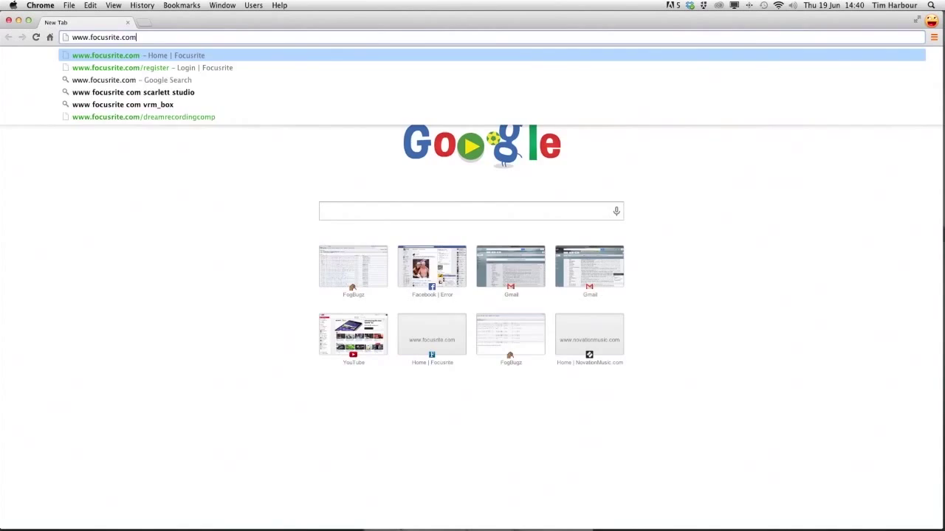
key(Return)
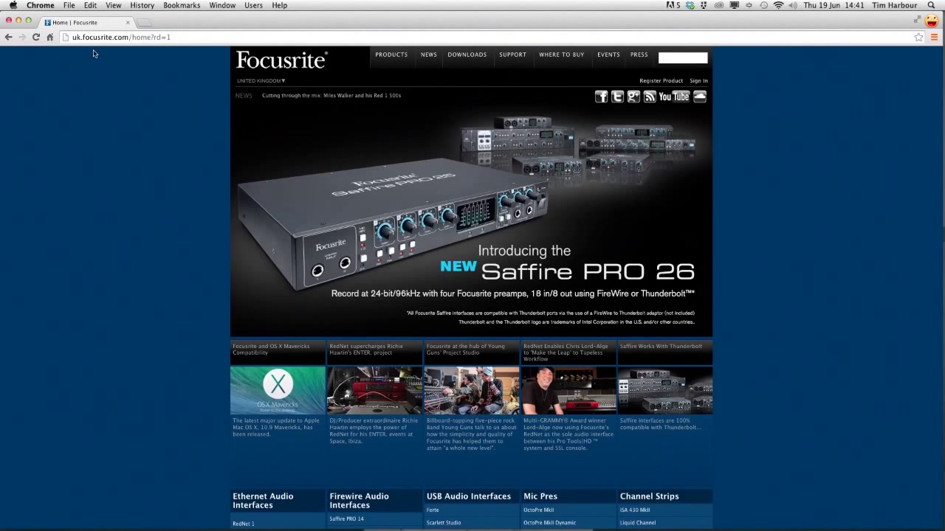
- Go to Register Product and choose Scarlett 2i2 as the product
click(659, 83)
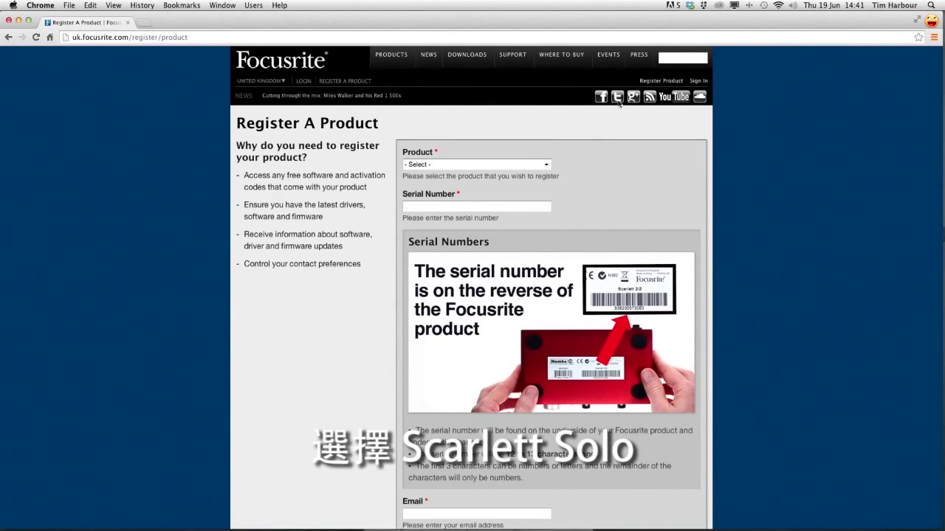
click(547, 164)
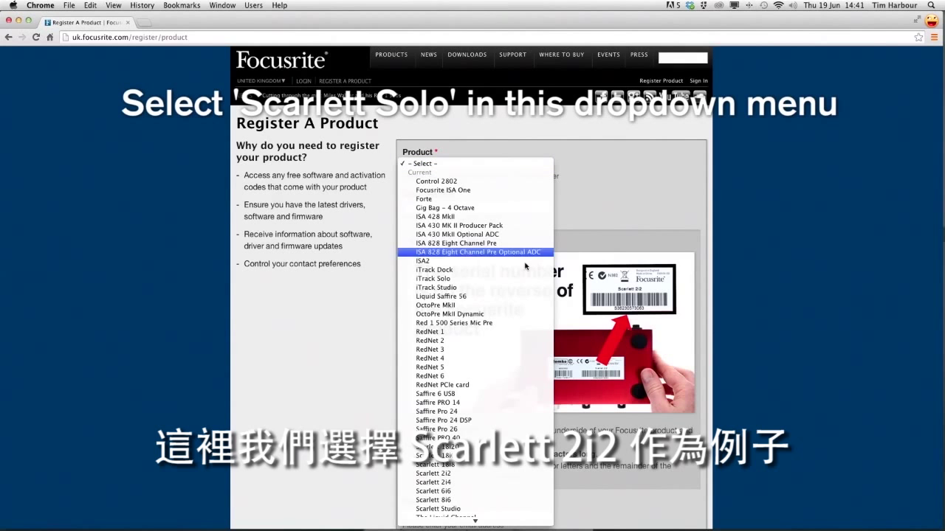
click(465, 474)
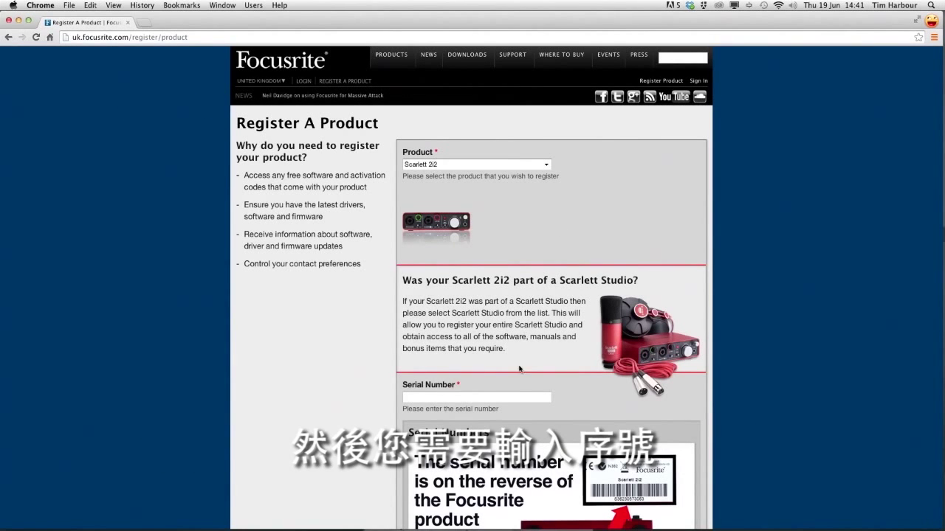
- Enter the device's serial number and the user's e-mail address, then submit them
click(508, 397)
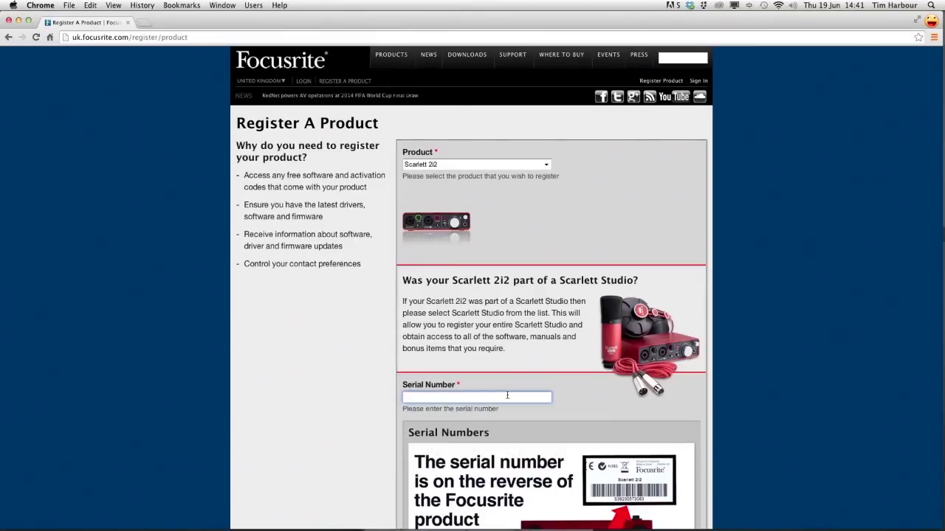
text(S36)
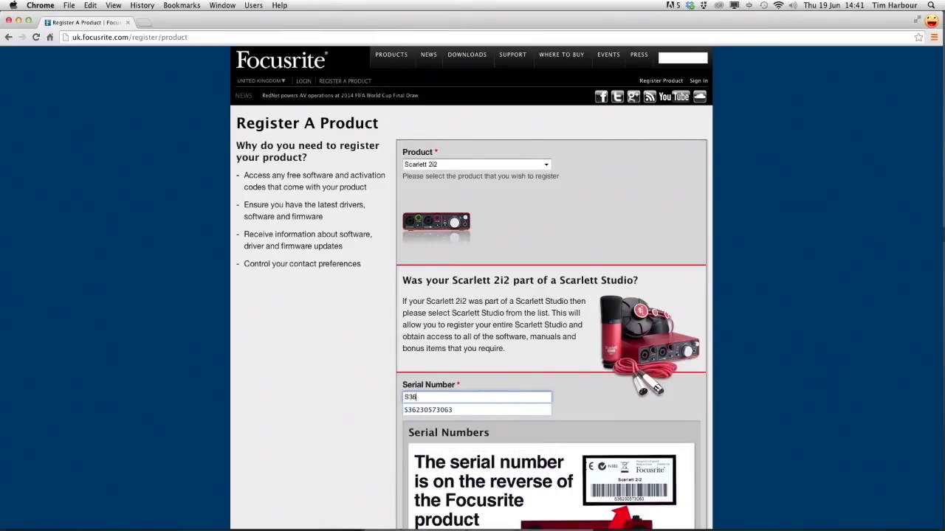
text(32)
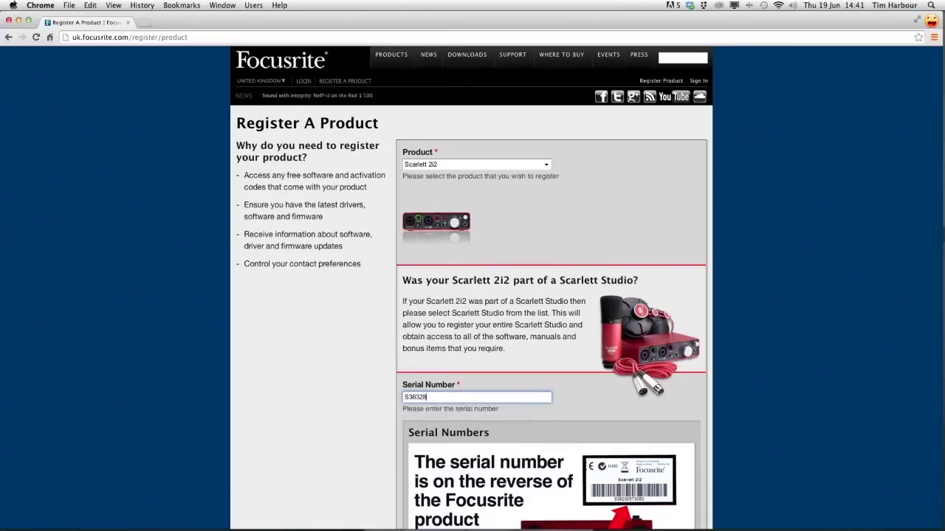
text(87207386)
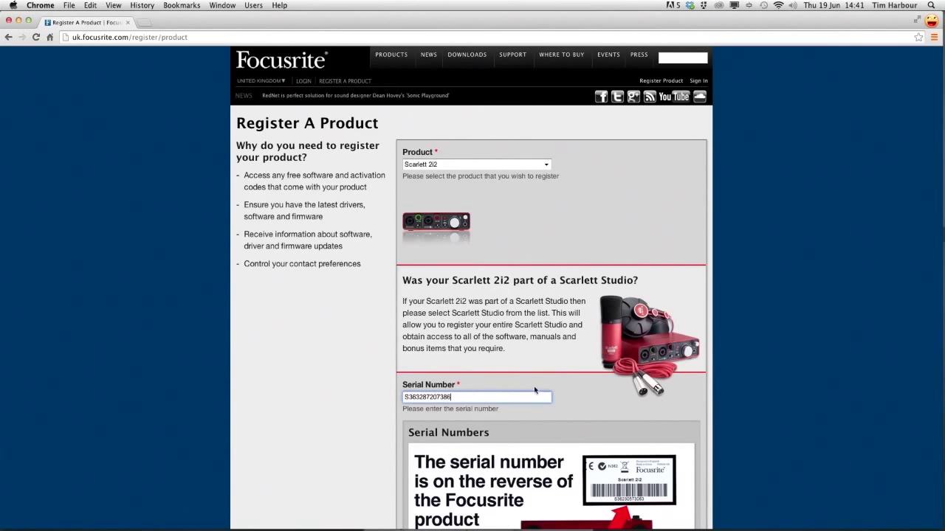
scroll(586, 346, down, 8)
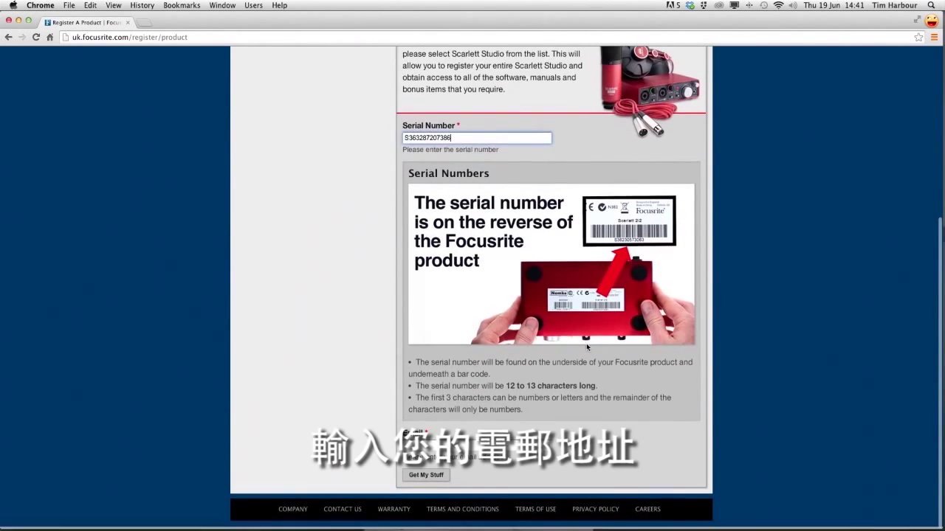
click(476, 447)
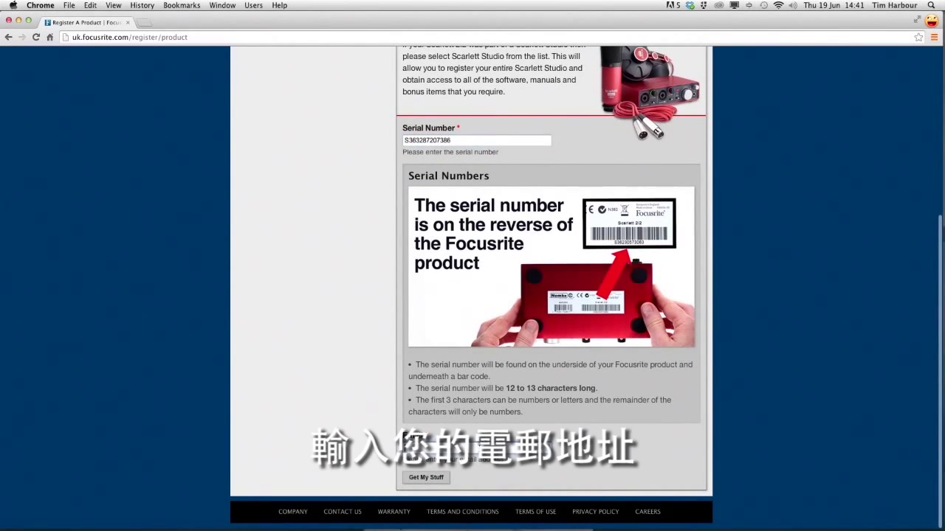
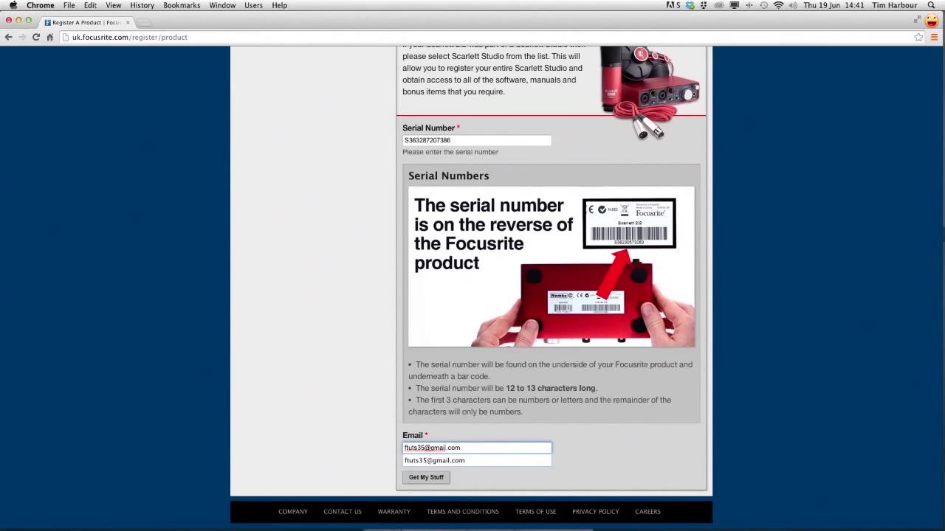
click(418, 479)
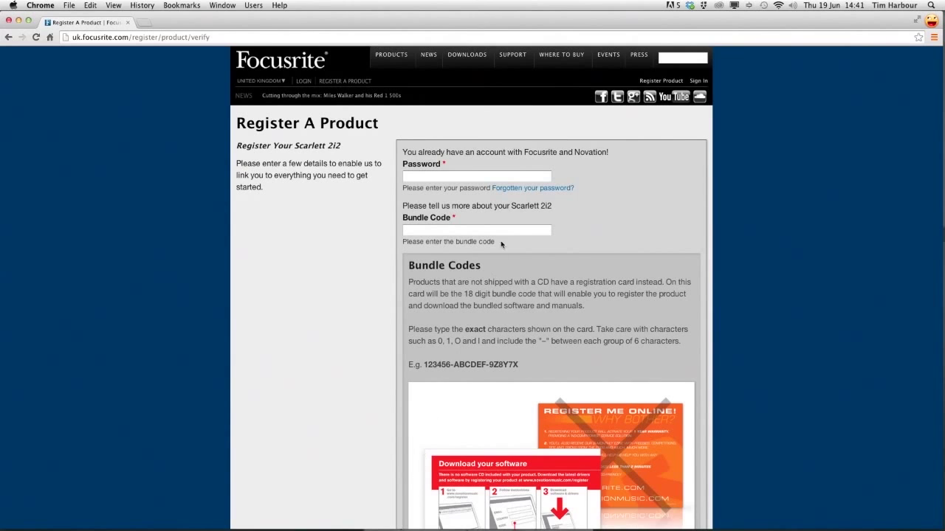
- Enter the account password and the bundle code
click(467, 178)
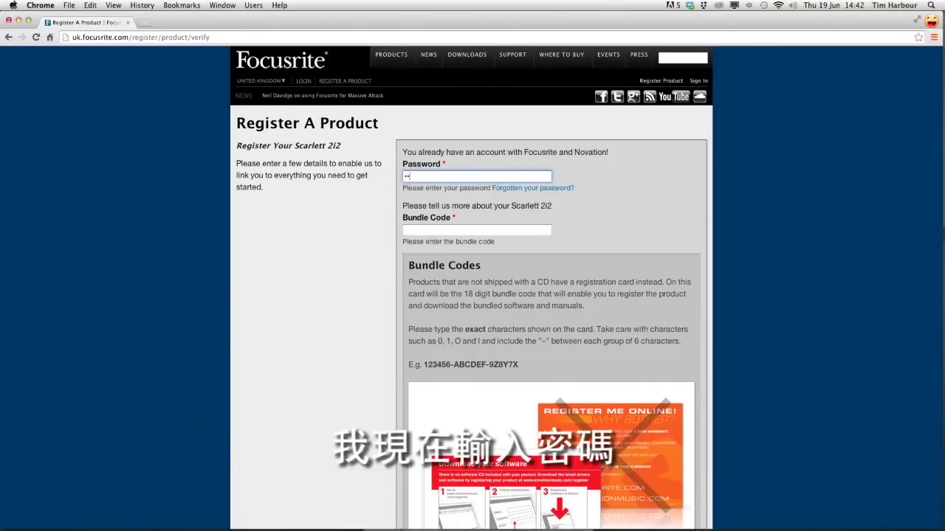
text(••)
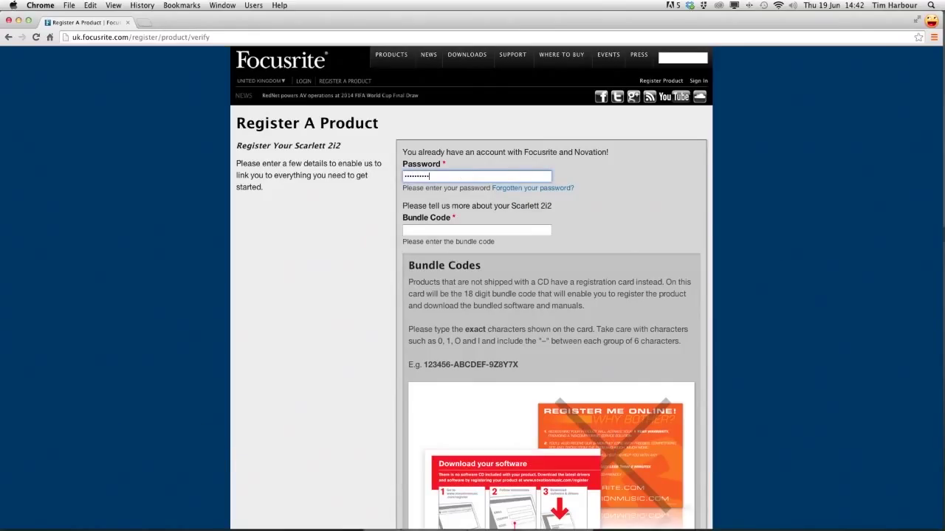
click(460, 234)
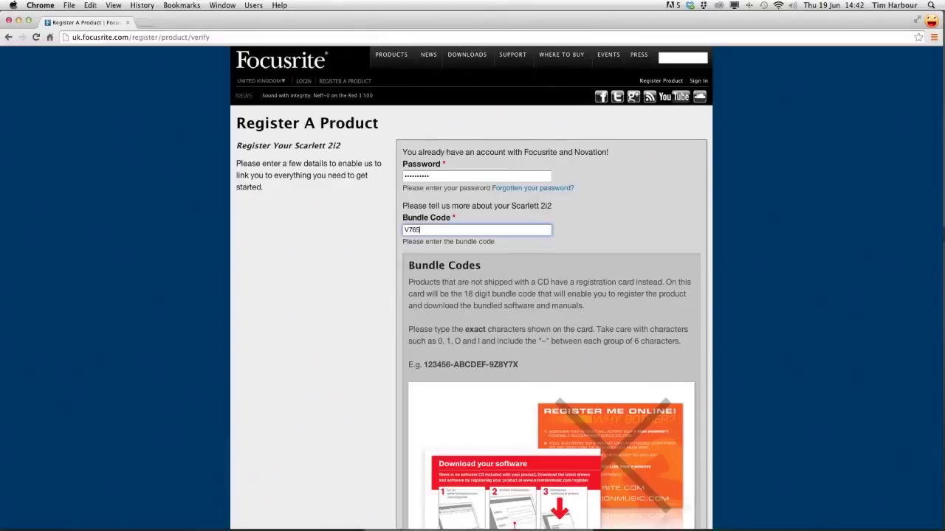
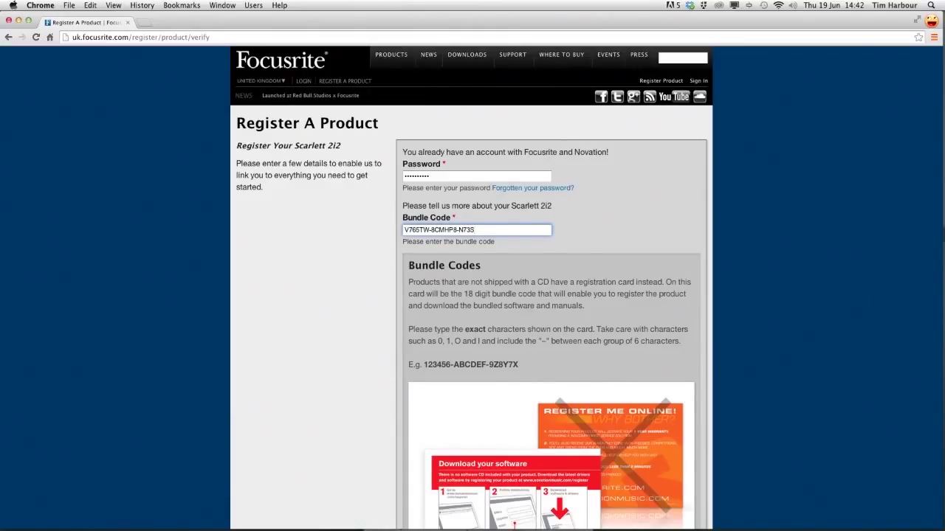
- Set the purchase date to 19 Jun 2014 and place of purchase to Amazon, then submit
text(36)
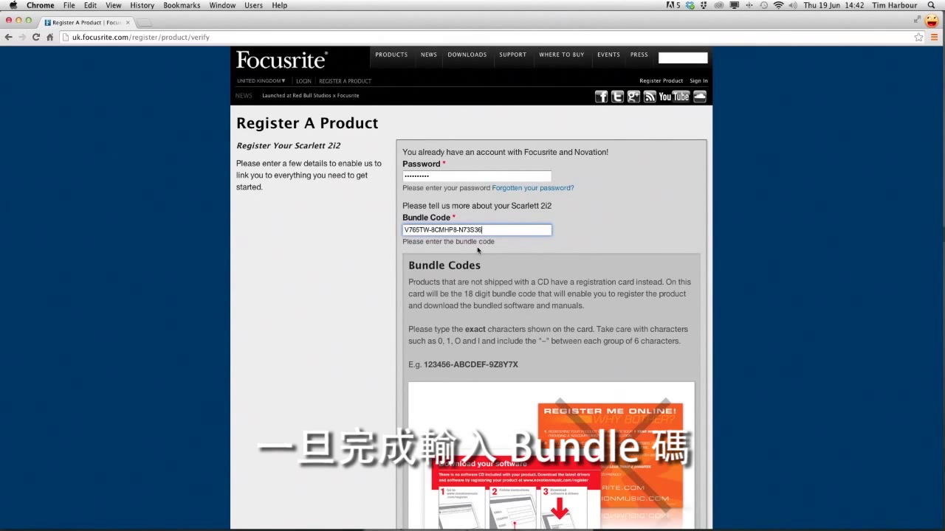
scroll(477, 247, down, 5)
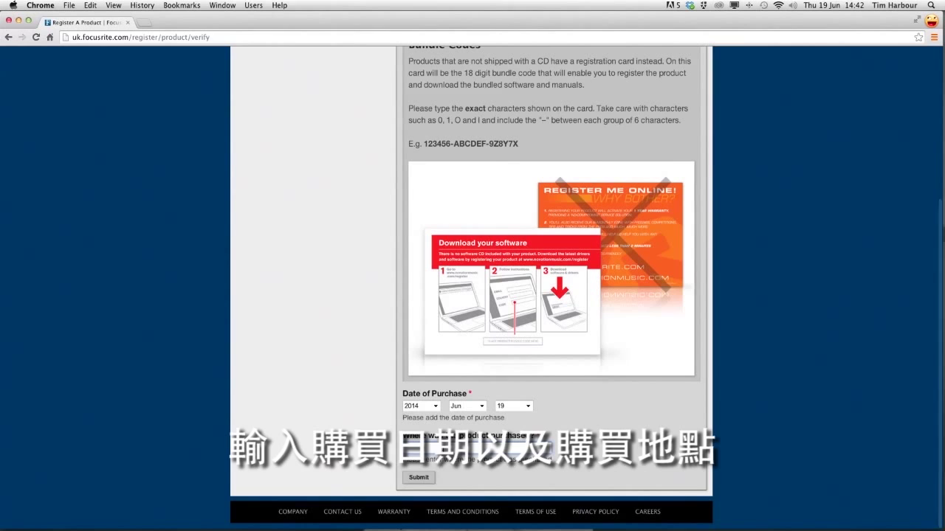
text(Amazon)
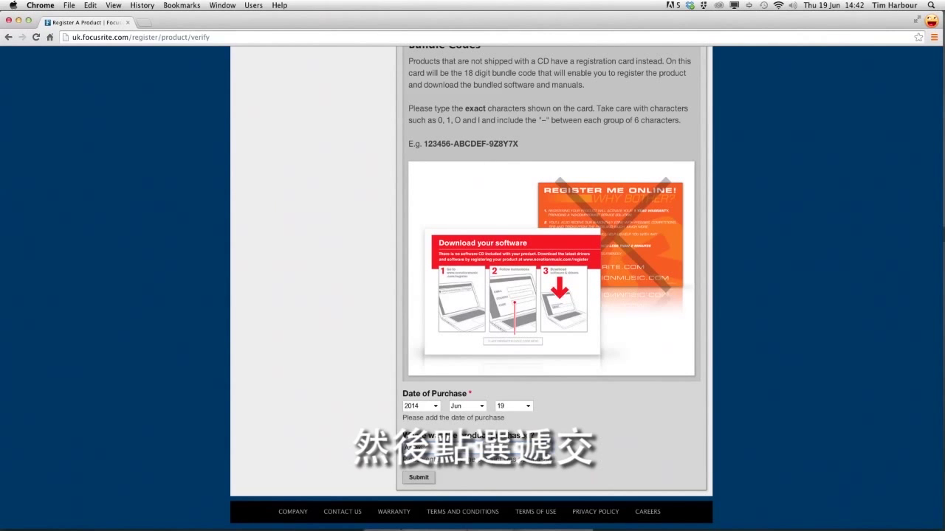
click(337, 436)
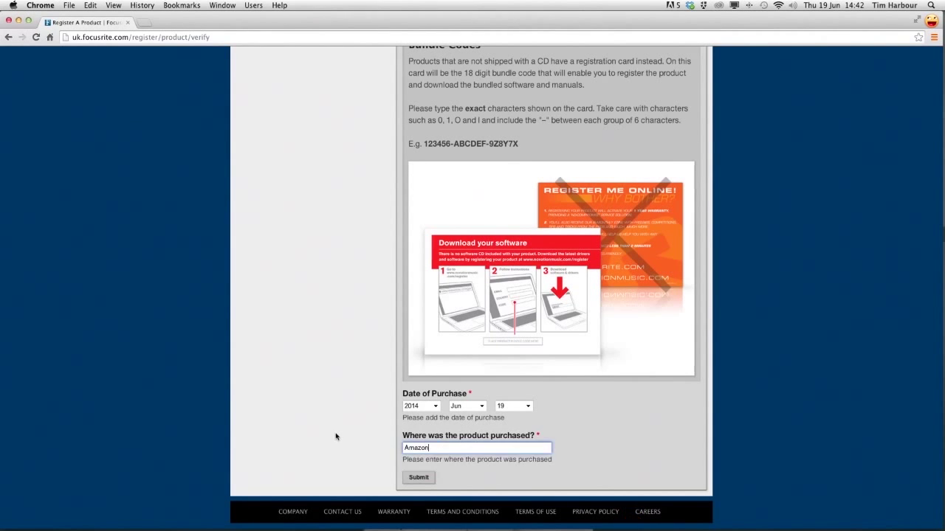
click(425, 479)
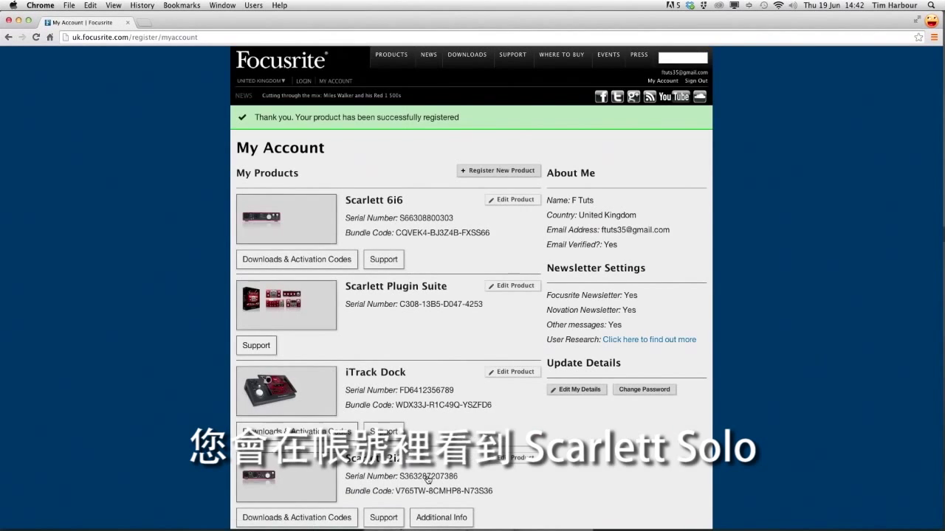
- Select the Scarlett 2i2's serial number and bundle code on My Account, then clear the selection
scroll(428, 479, down, 2)
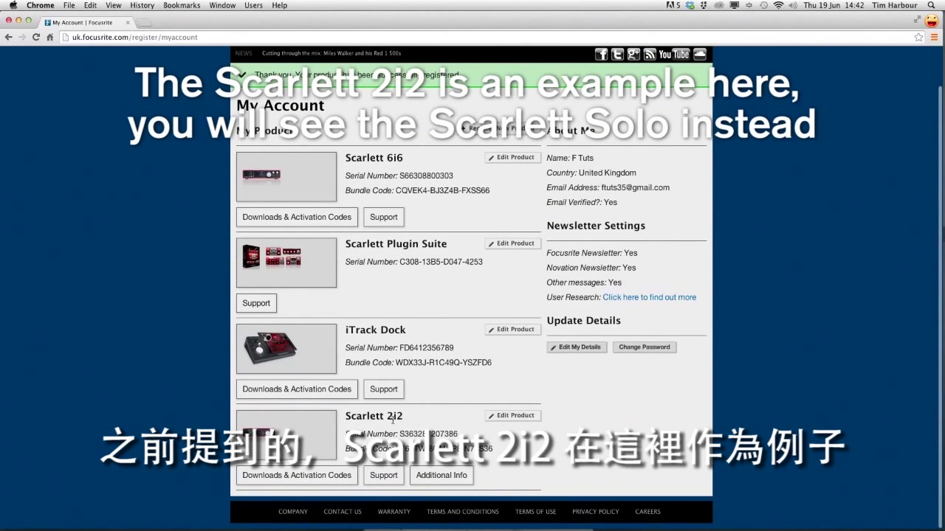
double_click(424, 434)
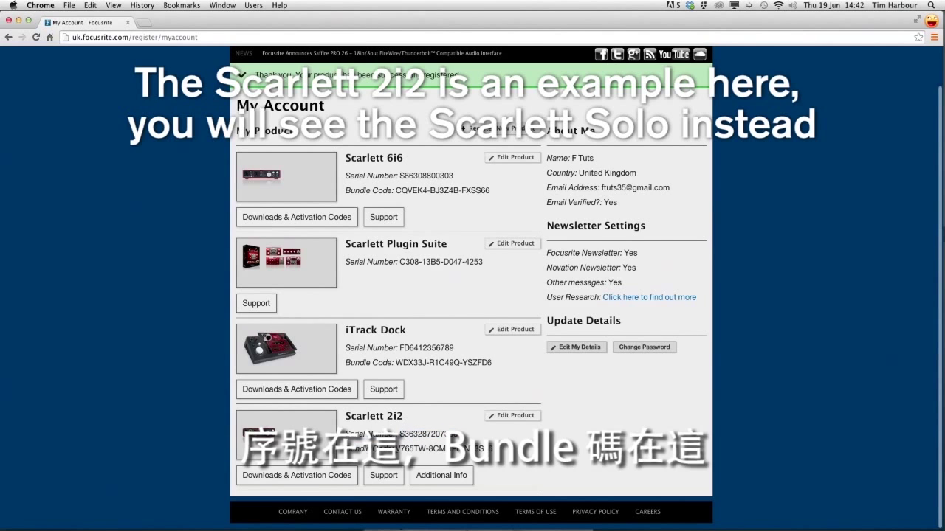
drag(396, 449, 493, 449)
click(395, 449)
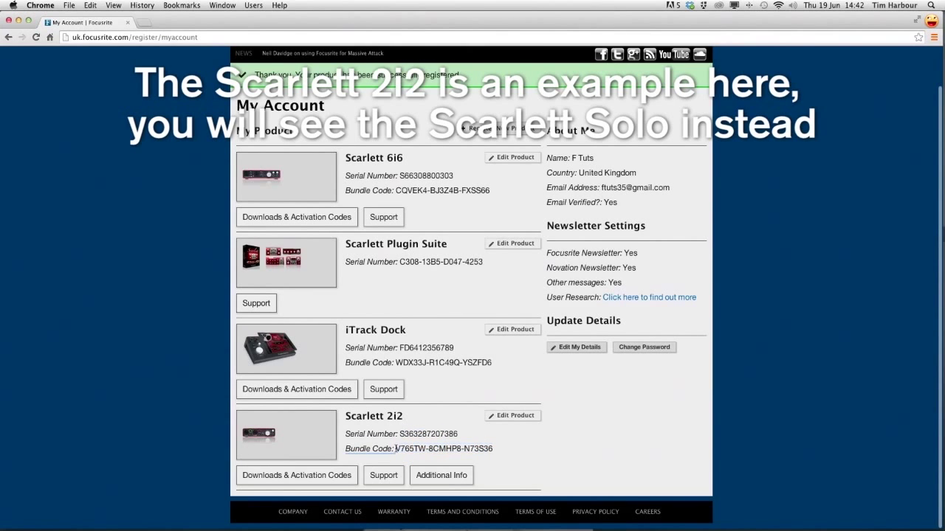
- View the Scarlett 2i2 activation codes, Support and Additional Info, then select the Ableton Live Lite code
click(278, 477)
scroll(278, 478, down, 5)
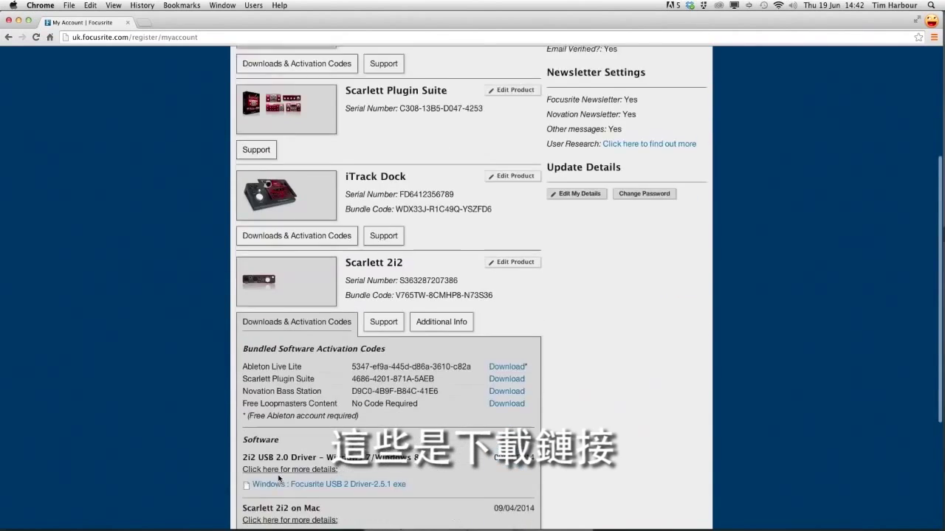
scroll(278, 478, down, 6)
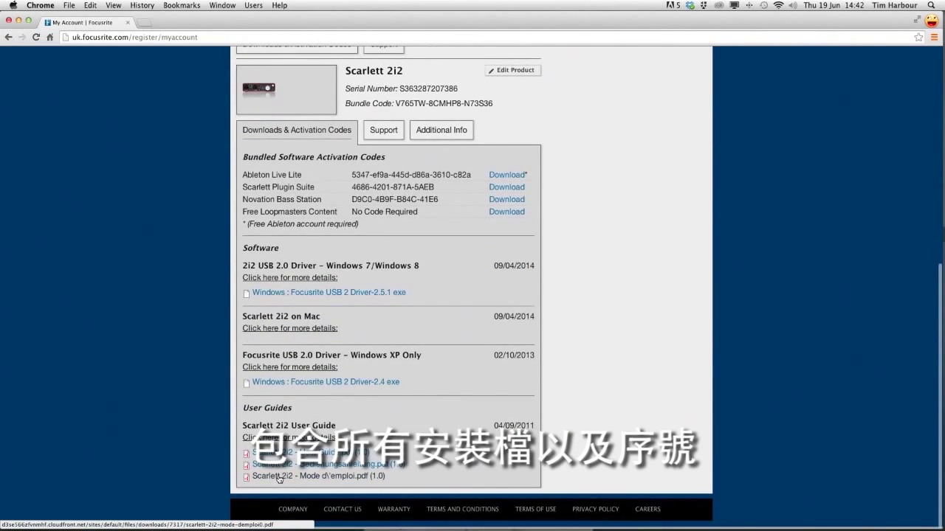
click(390, 133)
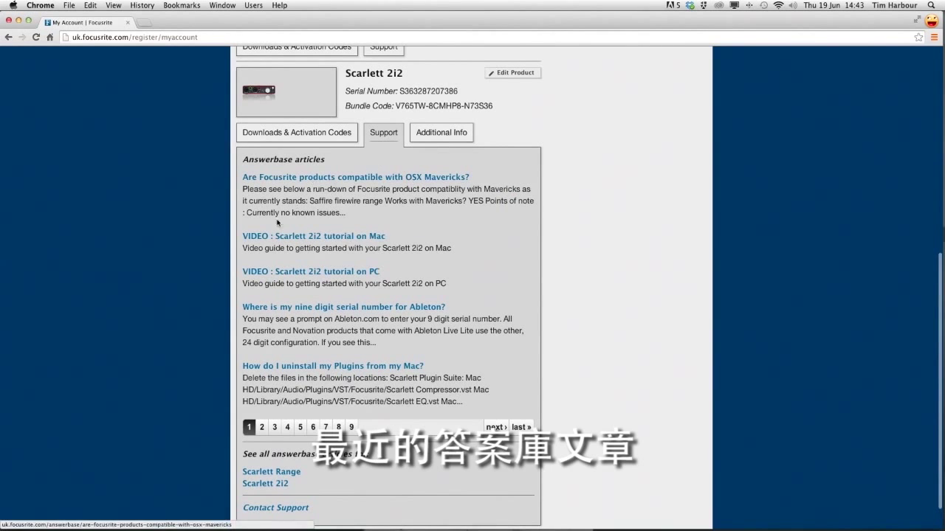
click(442, 137)
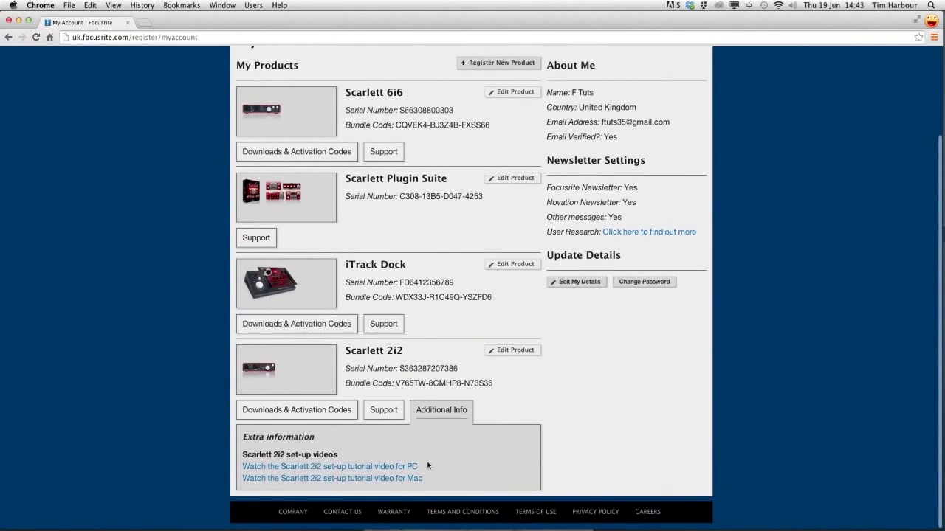
click(336, 418)
scroll(325, 414, down, 4)
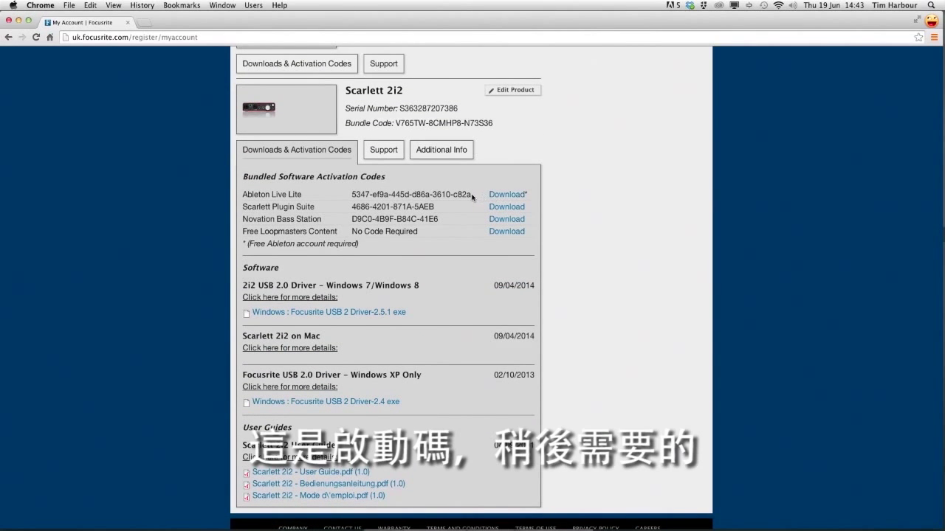
drag(473, 195, 353, 195)
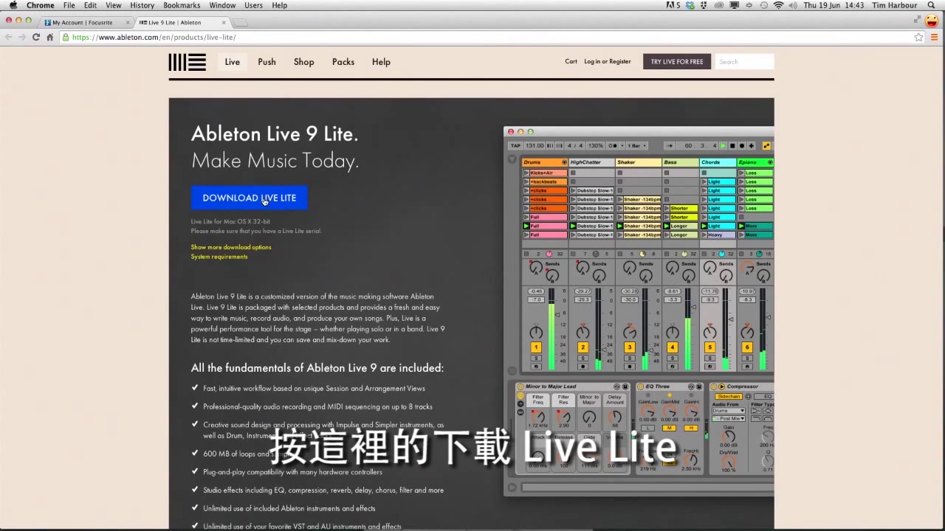
- Download the Ableton Live 9 Lite .dmg installer from ableton.com
click(248, 201)
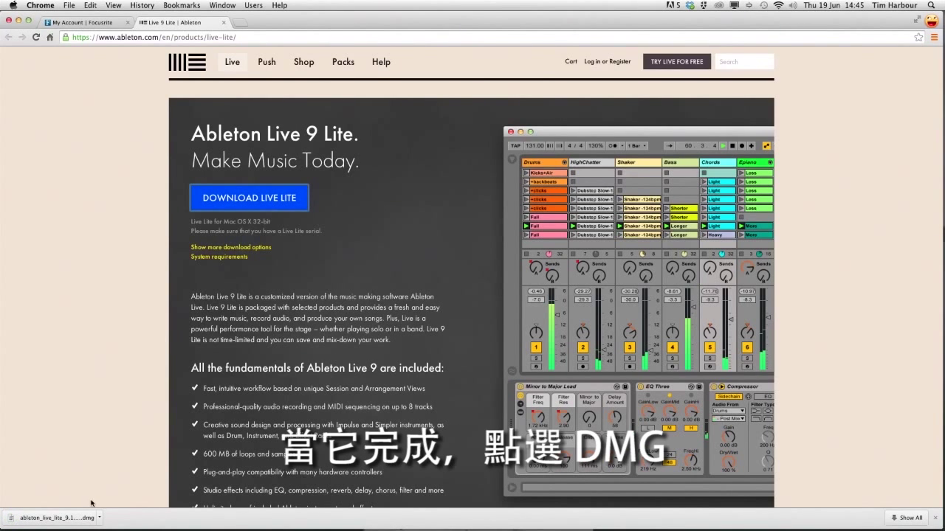
- Open the downloaded Live Lite disk image, agree to the licence, and minimize Chrome
click(64, 521)
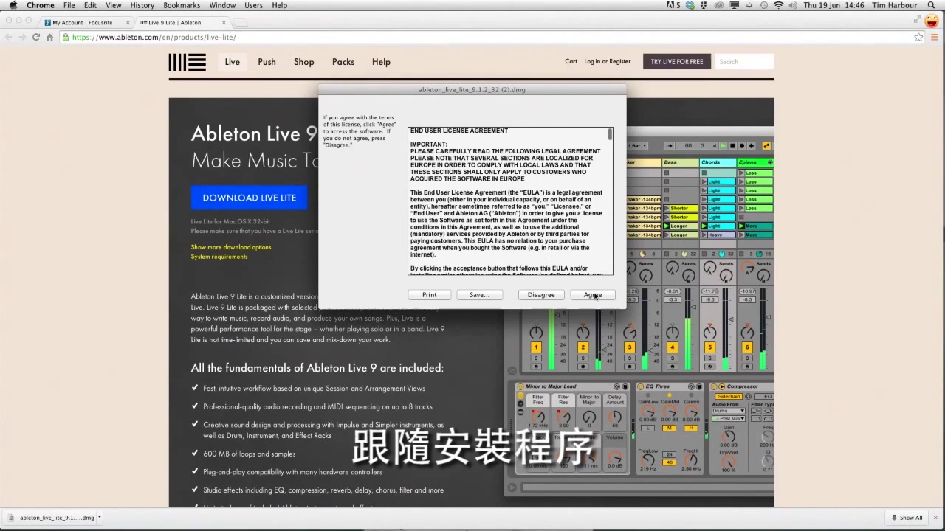
click(594, 295)
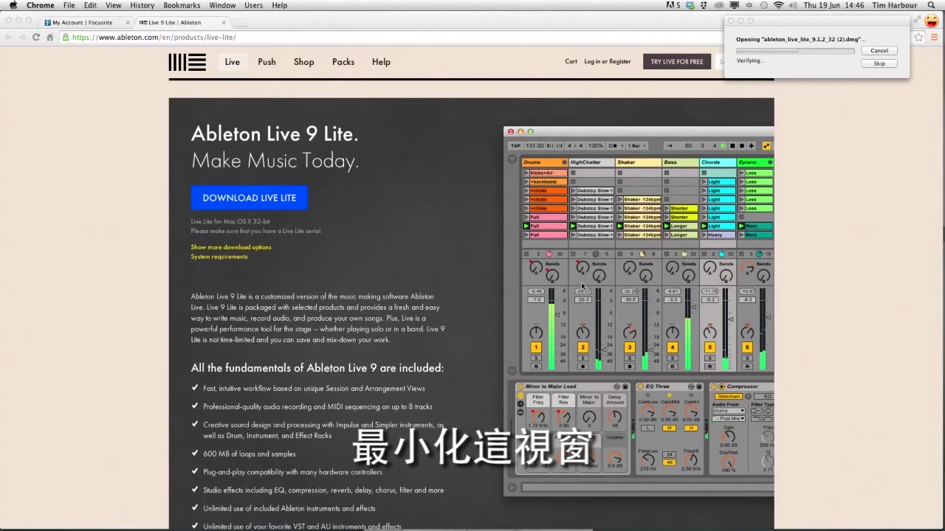
click(18, 21)
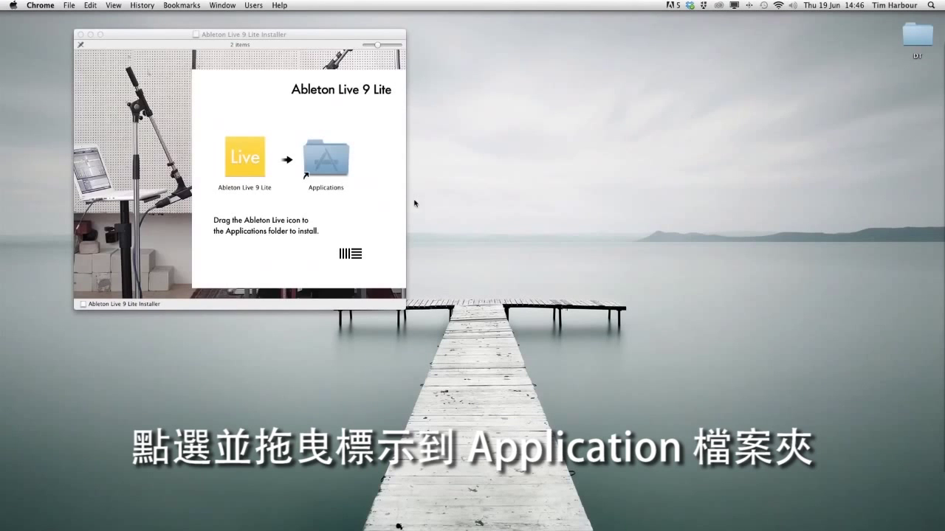
- Drag Ableton Live 9 Lite into Applications, replacing the existing copy
click(243, 170)
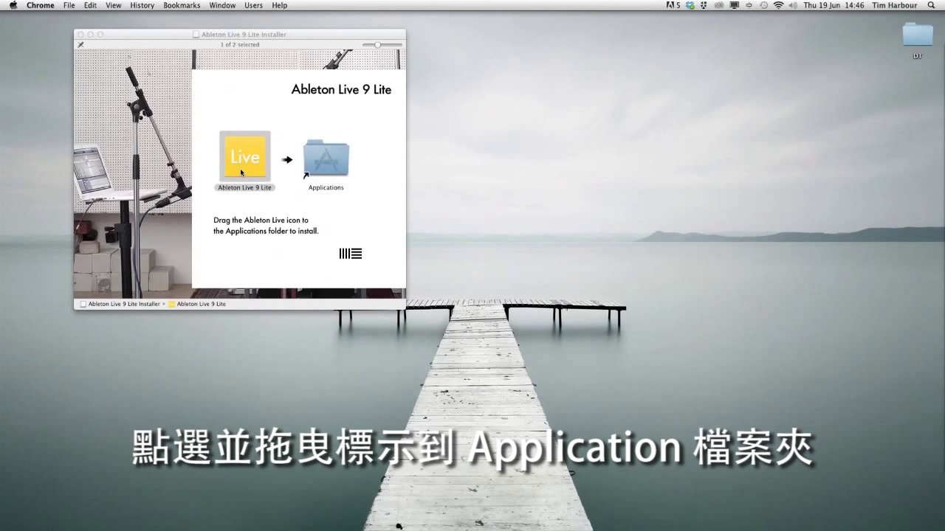
drag(239, 169, 323, 166)
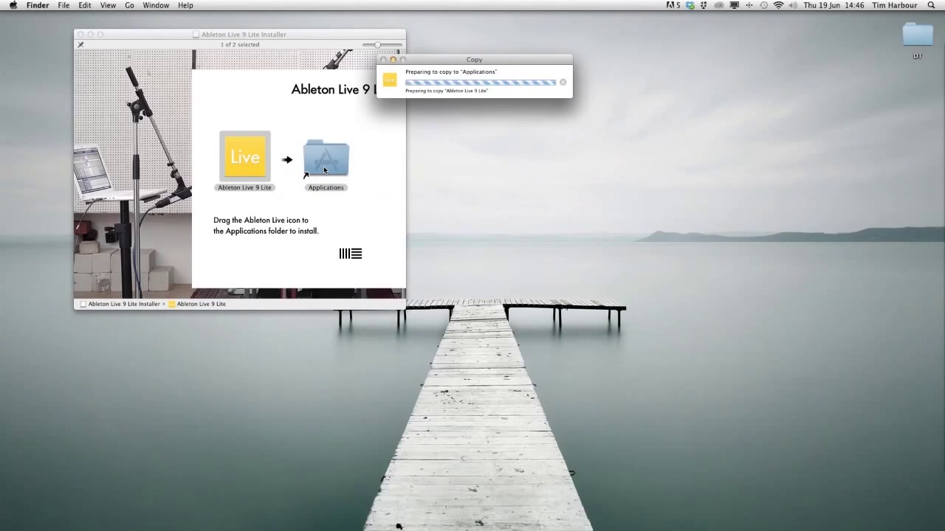
click(537, 103)
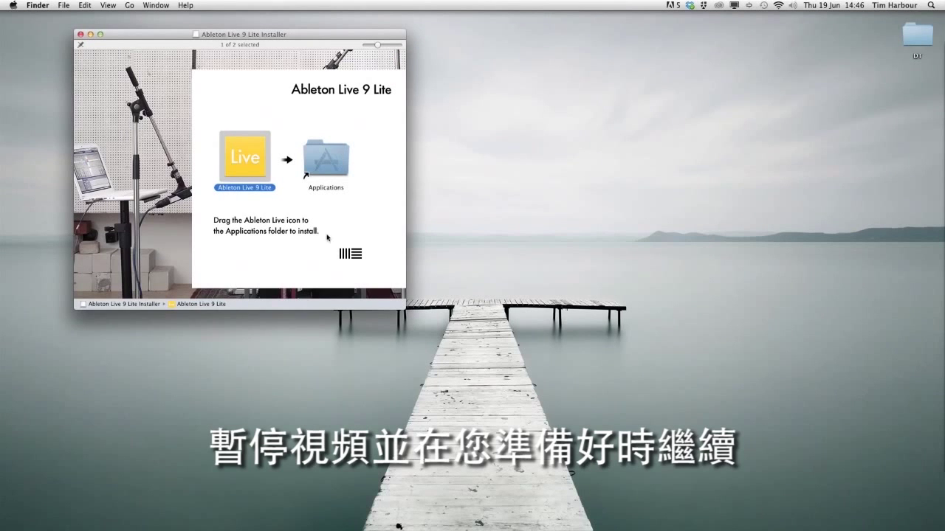
- Launch Ableton Live 9 Lite from Applications in a new Finder window, then minimize the Finder and installer windows
mouse_move(231, 517)
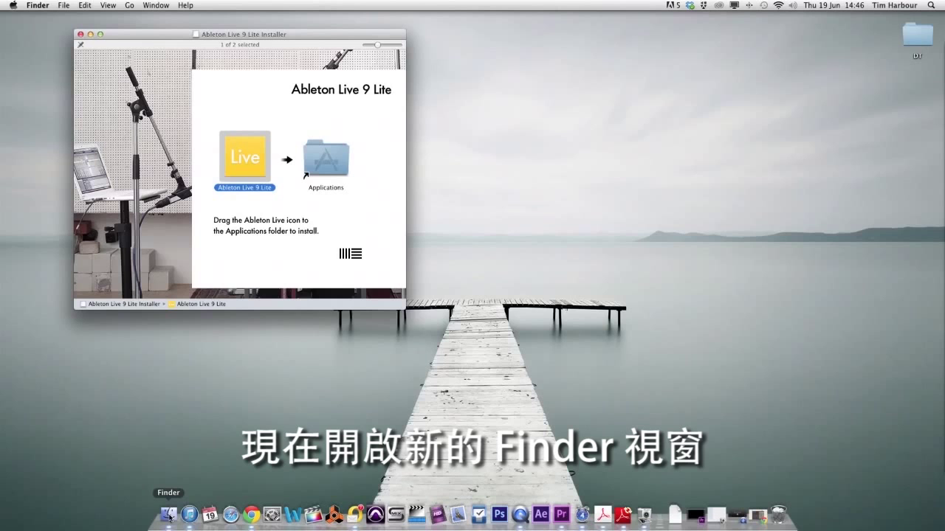
key(super+n)
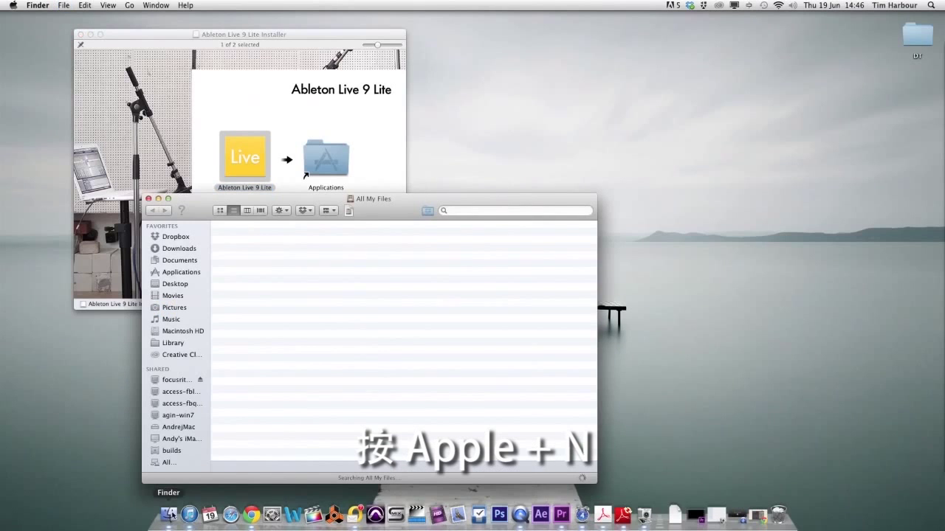
click(181, 272)
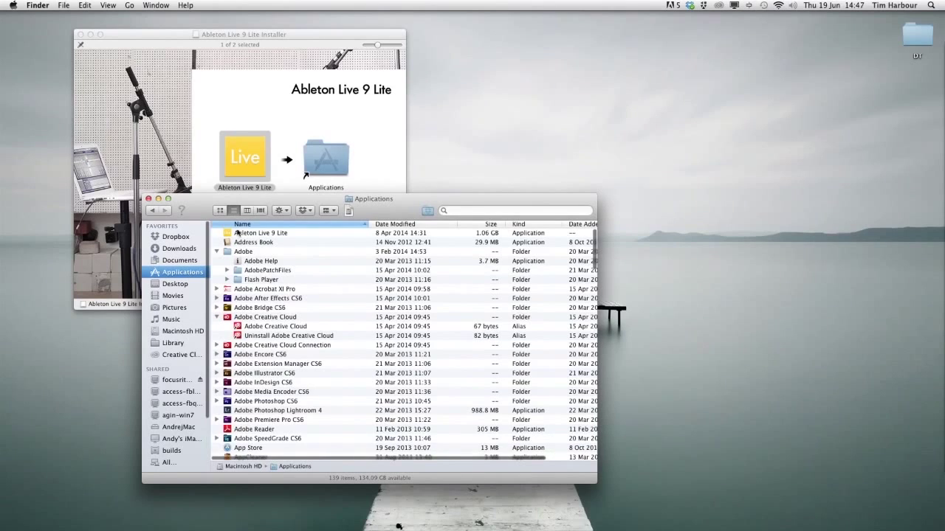
click(216, 252)
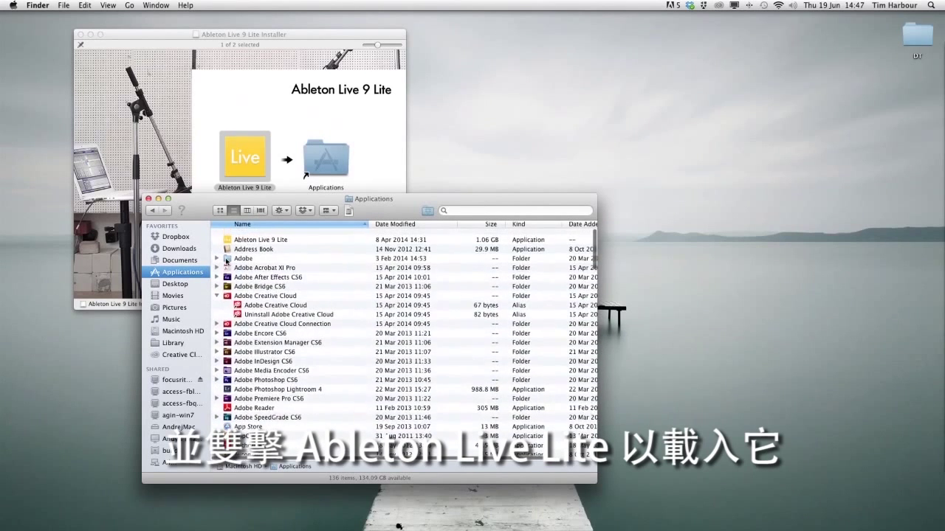
double_click(252, 234)
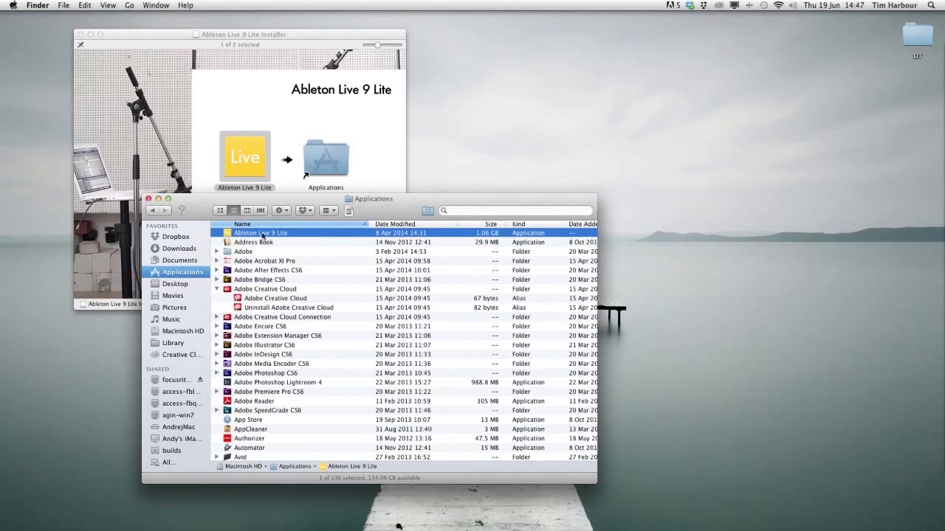
click(158, 199)
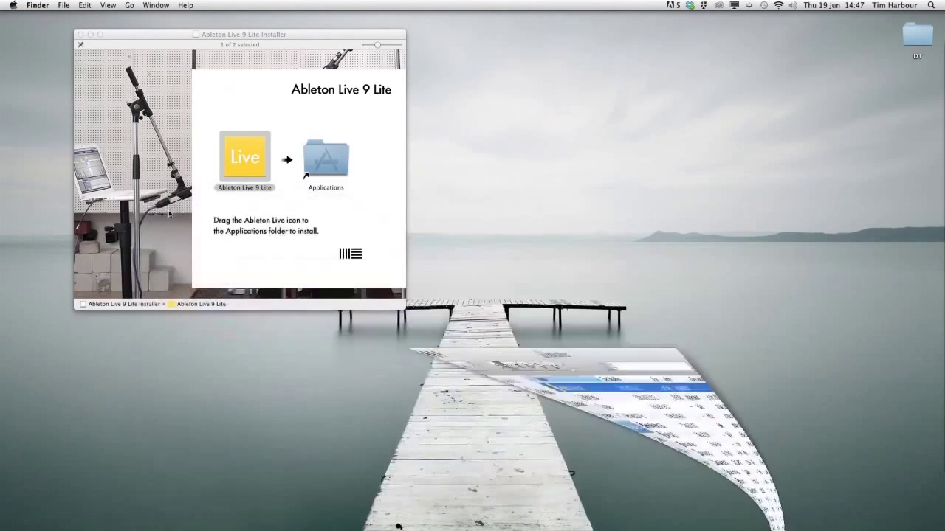
click(90, 35)
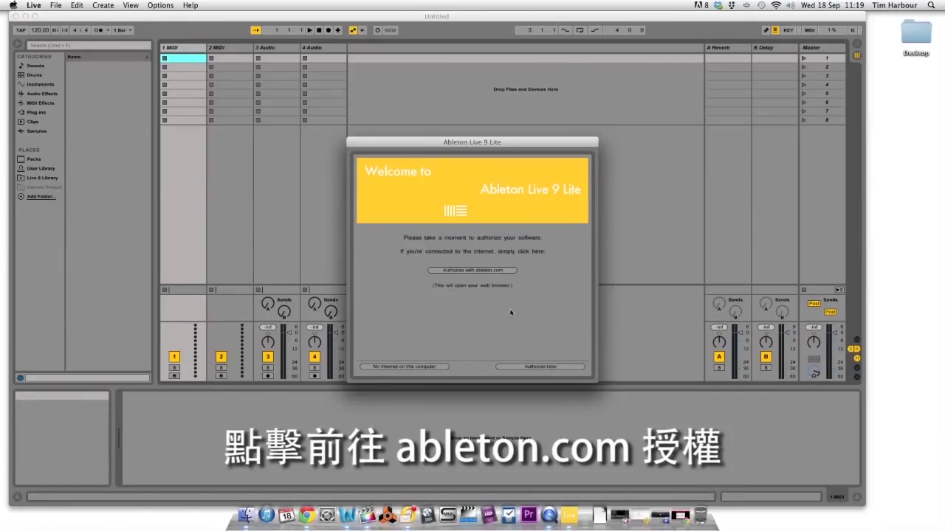
- Choose 'Authorize with ableton.com' in Live Lite's Welcome dialog
click(468, 271)
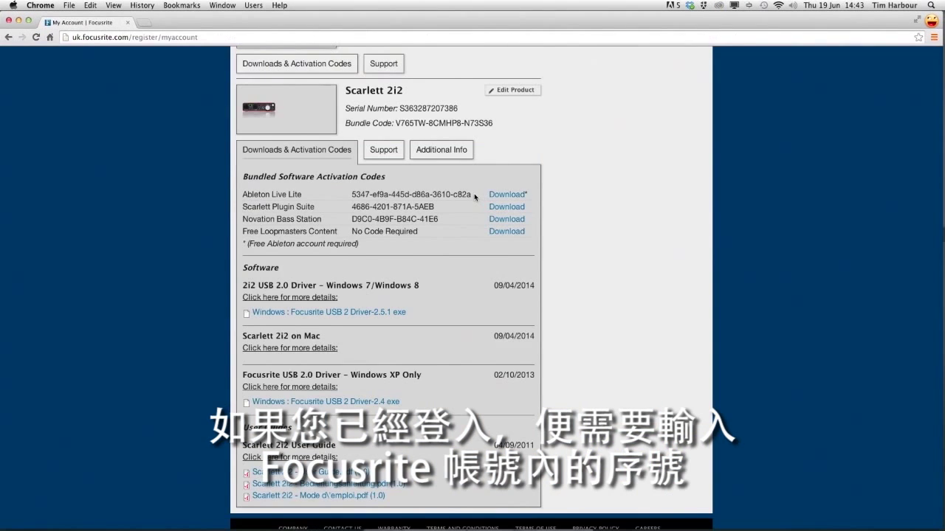
- Select the Ableton Live Lite activation code on the Focusrite My Account page
drag(443, 194, 352, 195)
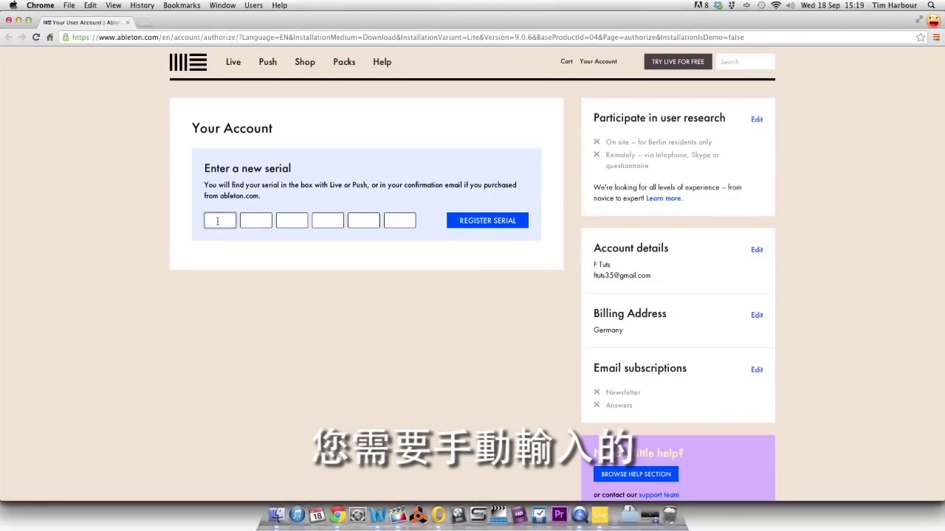
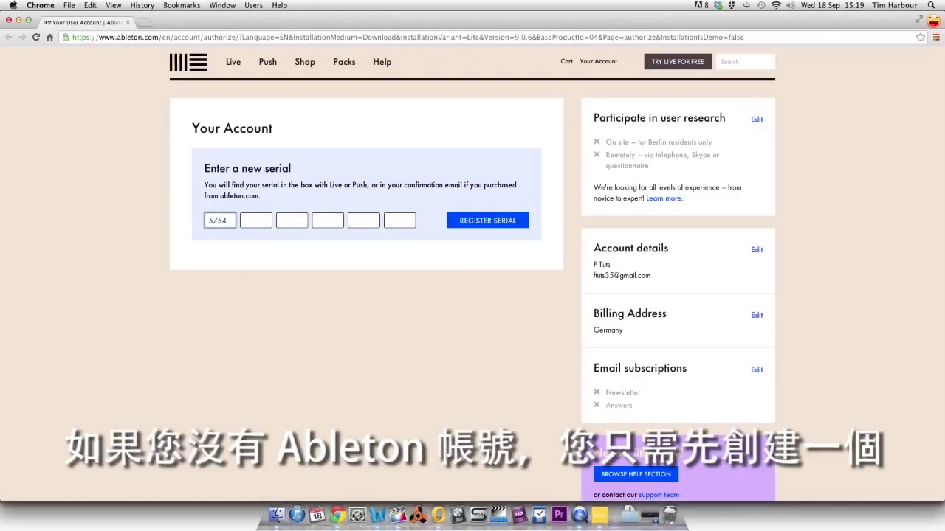
- Enter the Live Lite serial, register it on the Ableton account, and acknowledge the authorization message
click(256, 220)
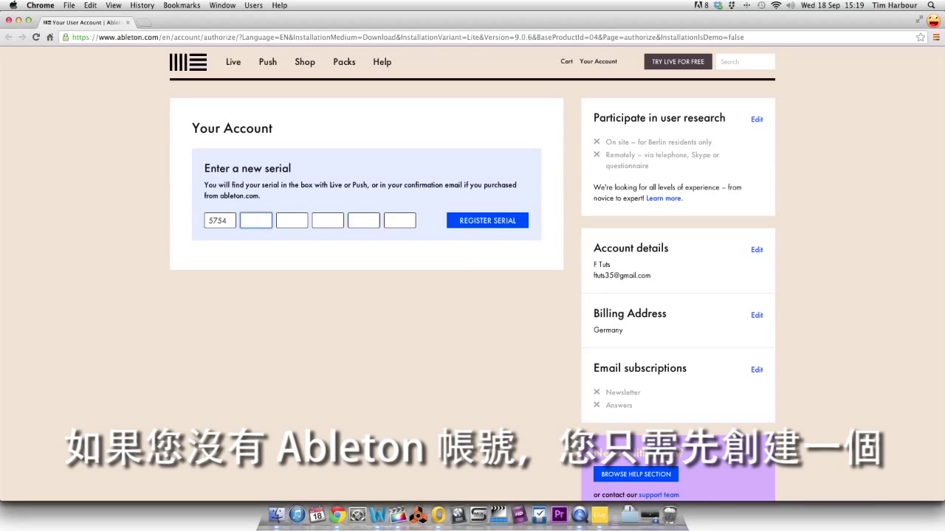
click(492, 220)
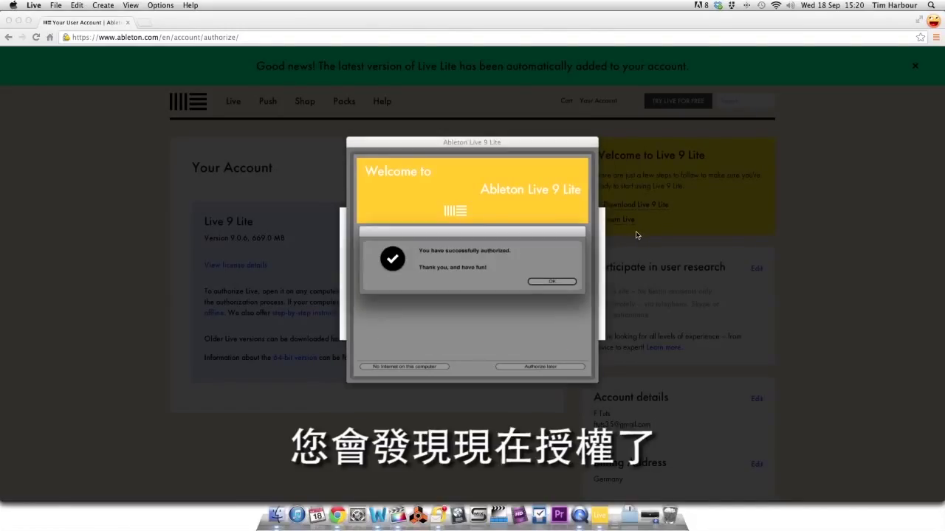
click(557, 282)
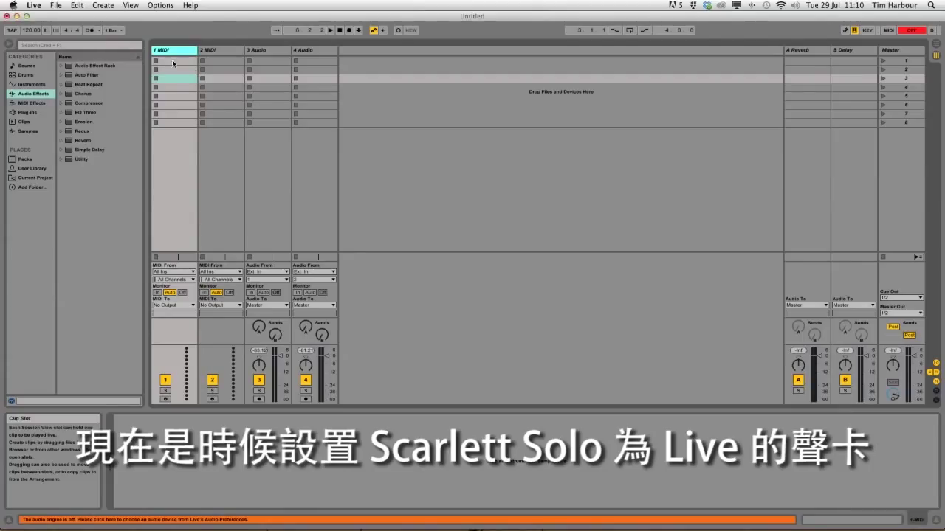
- Set Audio Input and Audio Output Device to Scarlett Solo USB in Live's Audio preferences
click(33, 6)
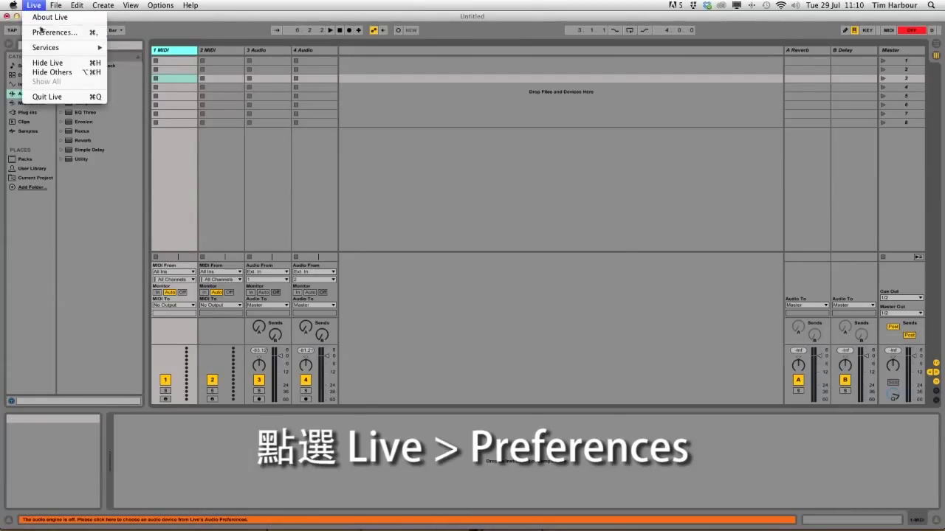
click(78, 33)
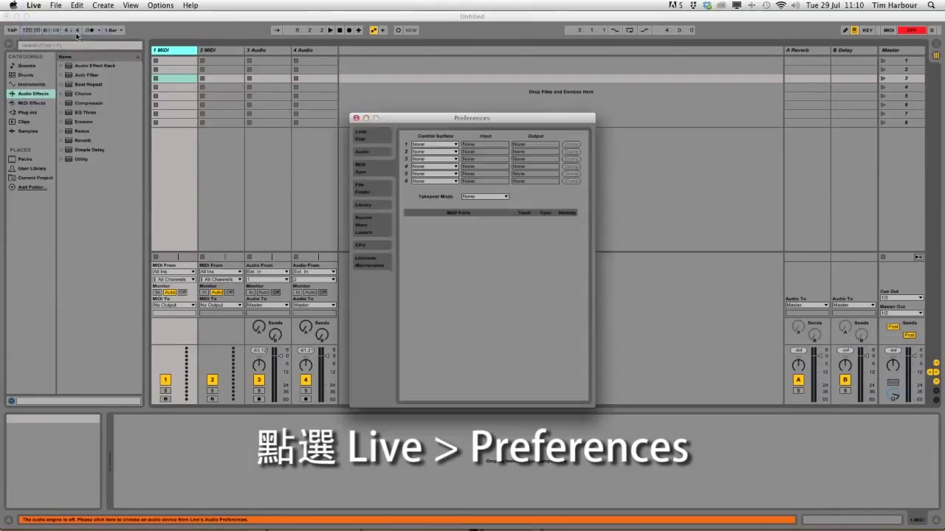
click(374, 152)
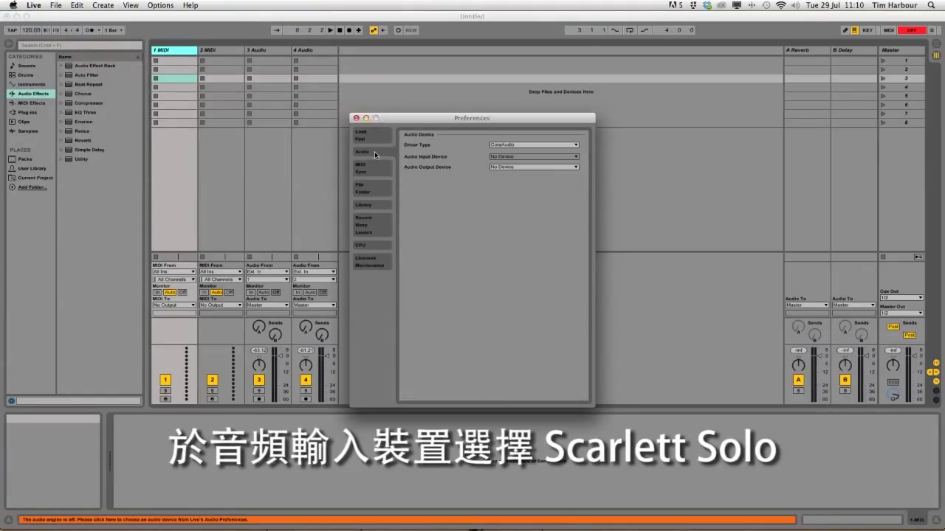
click(532, 157)
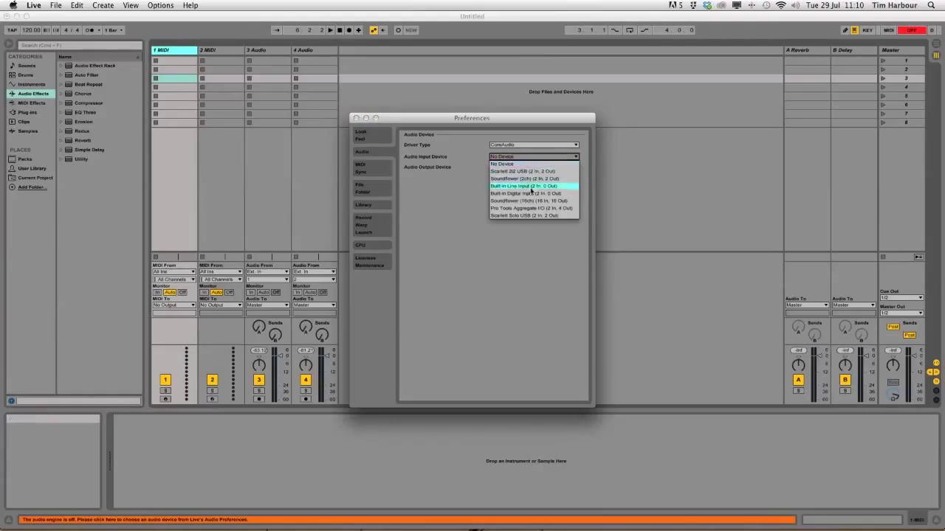
click(528, 216)
click(531, 168)
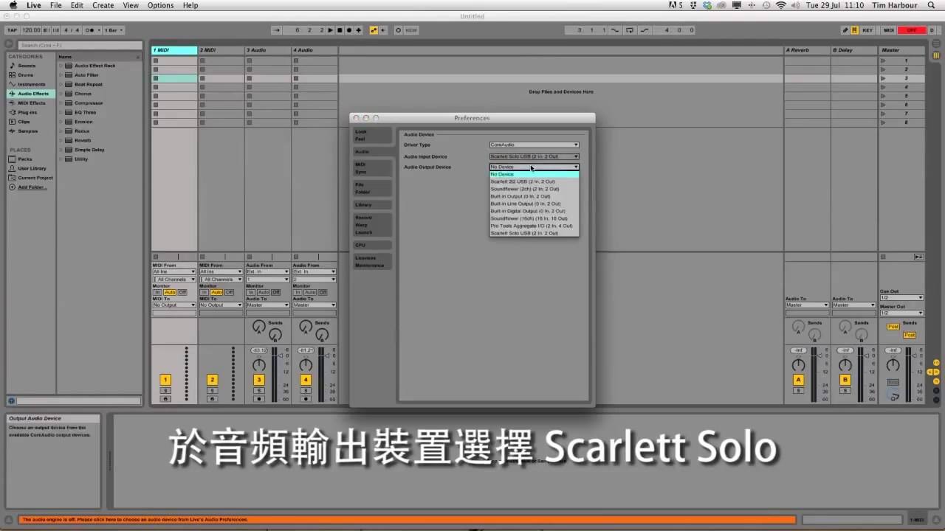
click(529, 234)
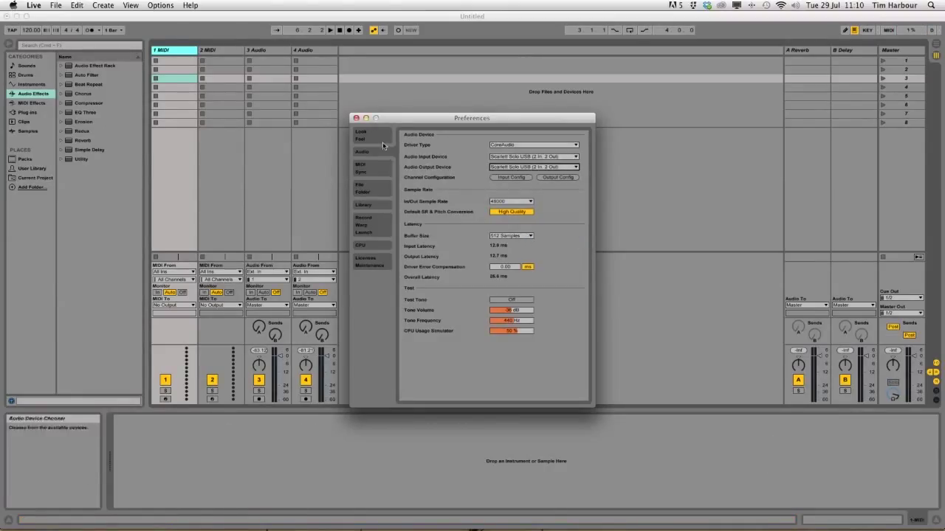
click(356, 117)
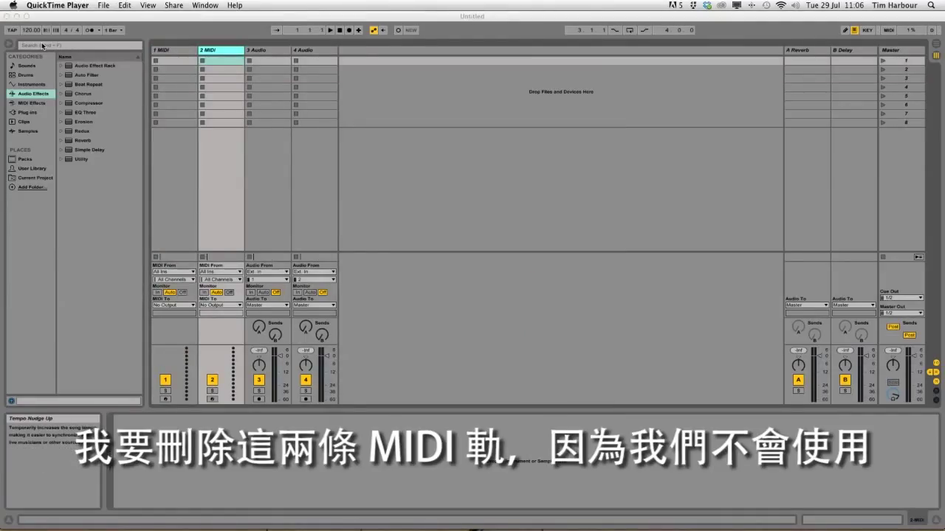
- Delete the two MIDI tracks from the set
click(175, 50)
click(176, 50)
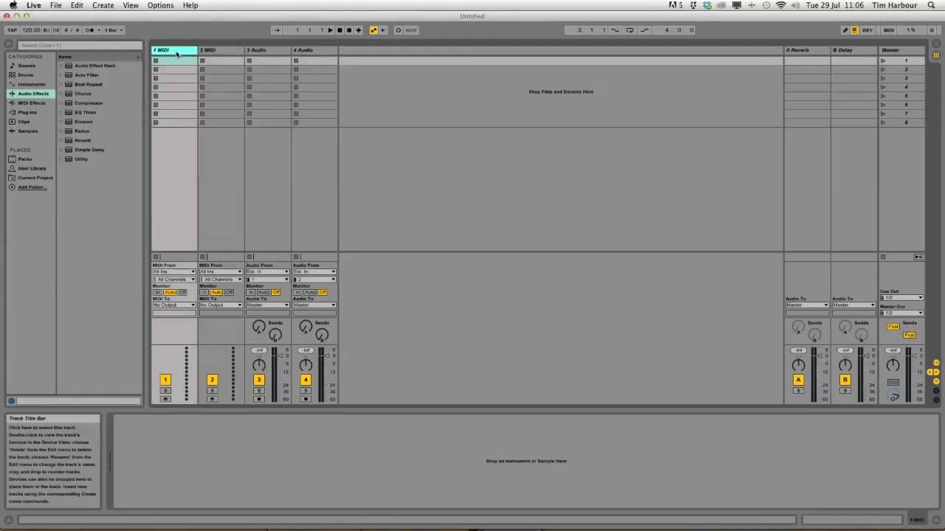
key(Delete)
key(Delete)
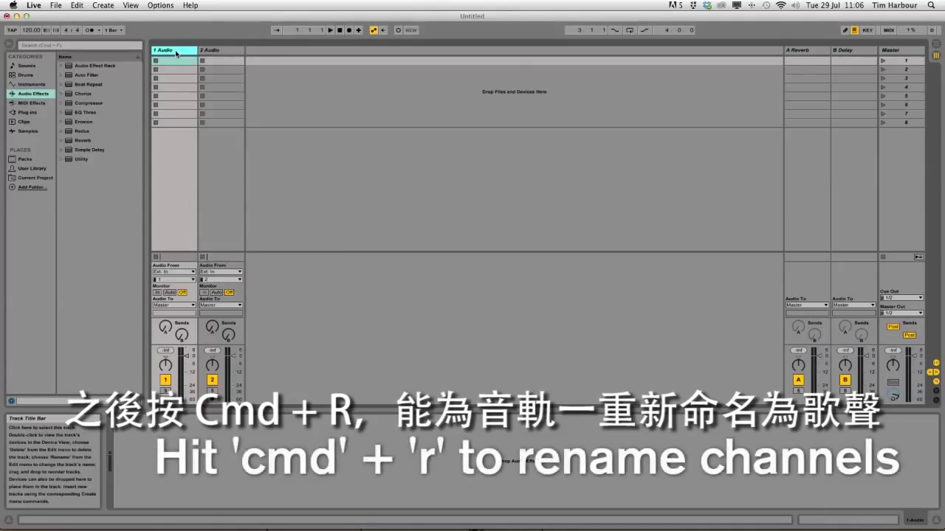
- Rename the two audio tracks to Vocals and Guitar
key(super+r)
text(V)
click(218, 52)
key(super+r)
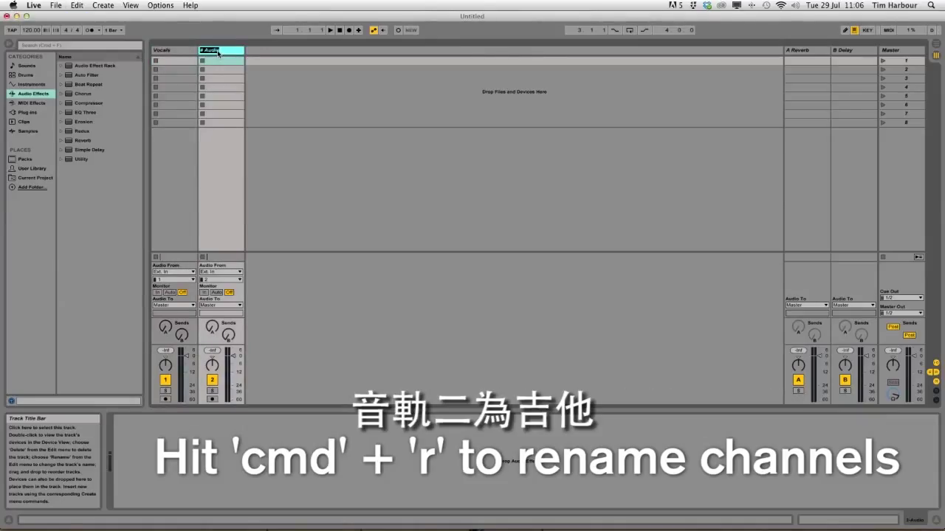
text(Guitar)
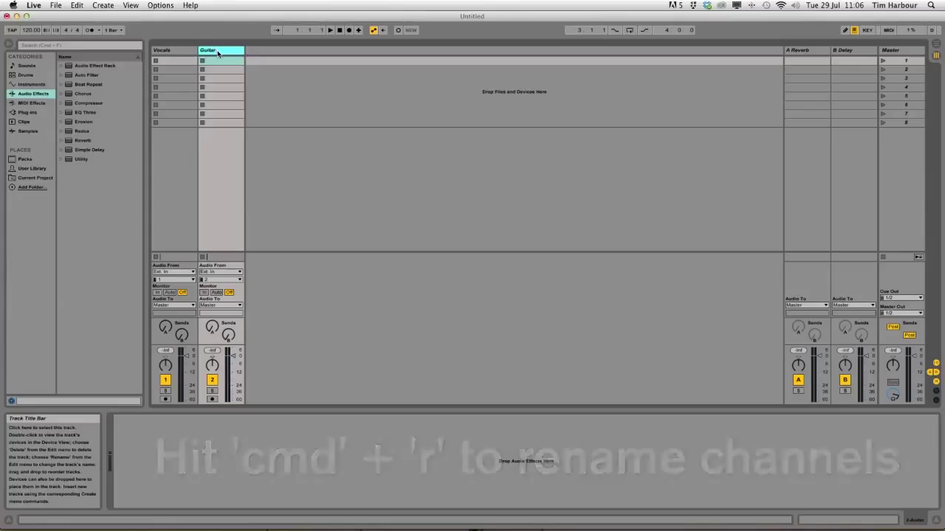
click(271, 77)
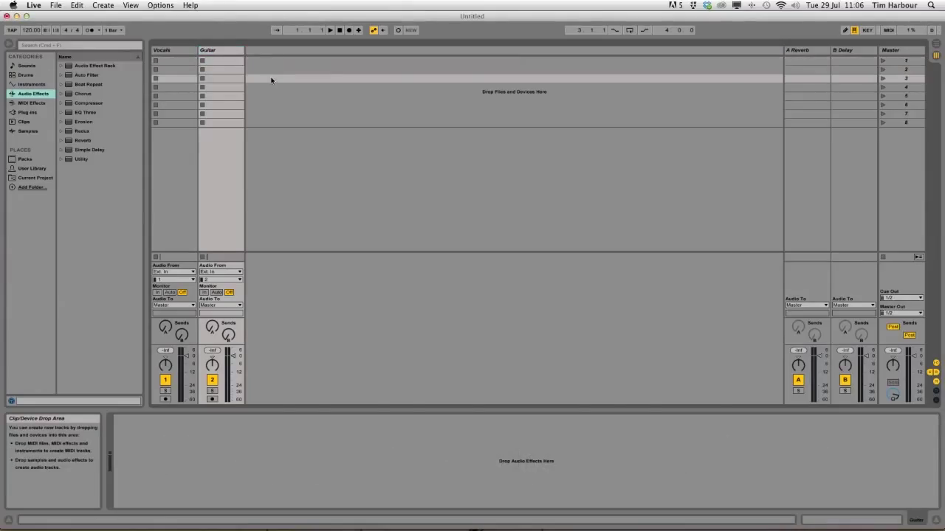
- In Arrangement View, set Vocals to input 1 and Guitar to input 2, then arm both tracks
click(938, 46)
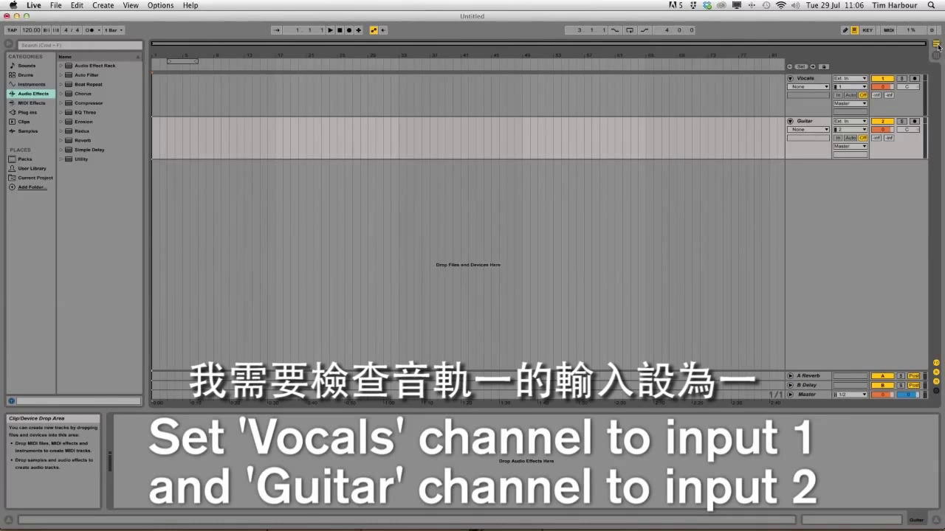
click(858, 87)
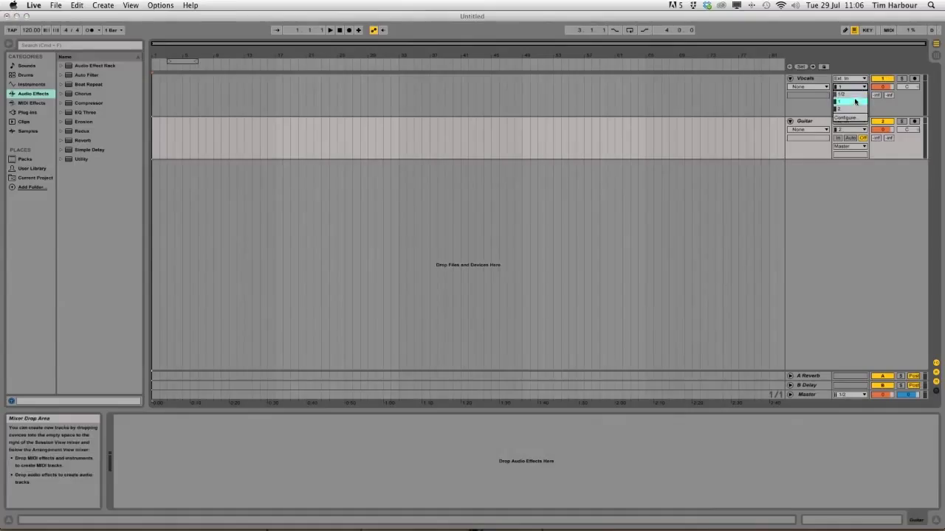
click(855, 103)
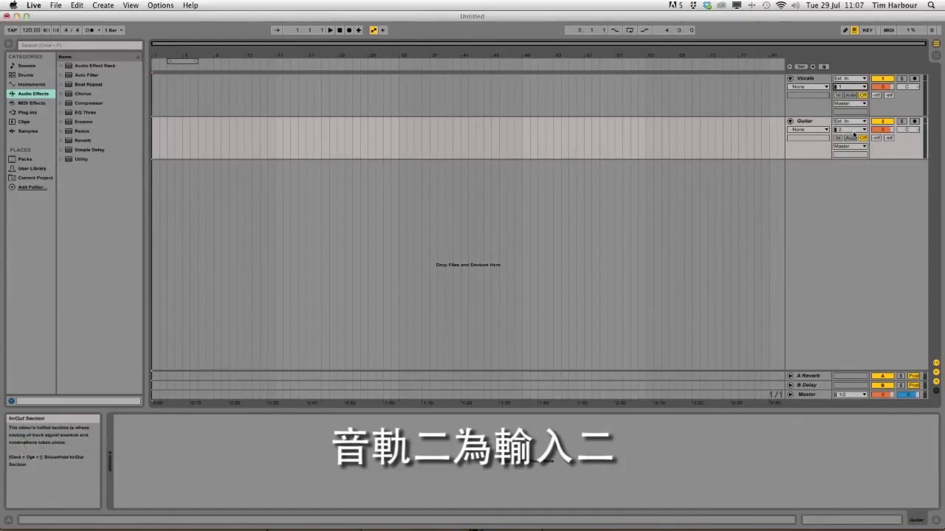
click(854, 131)
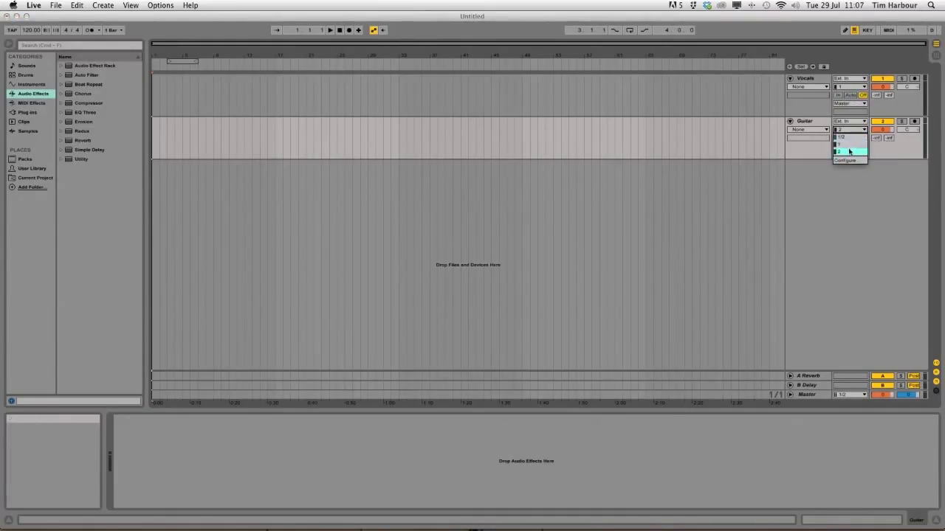
click(849, 153)
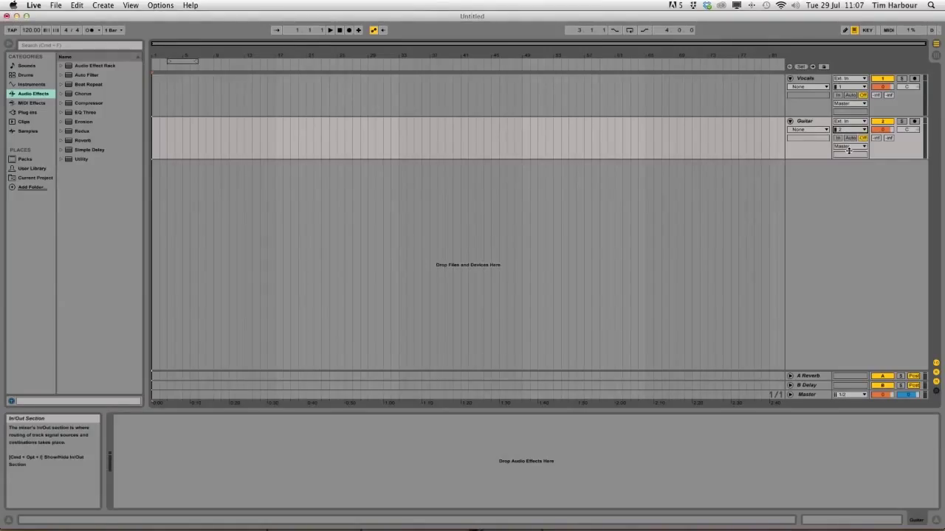
click(915, 121)
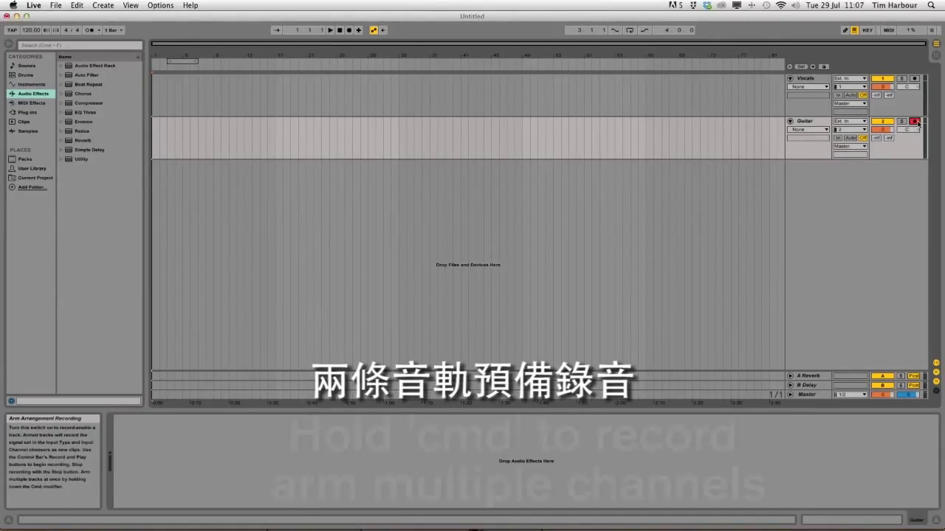
super+click(915, 79)
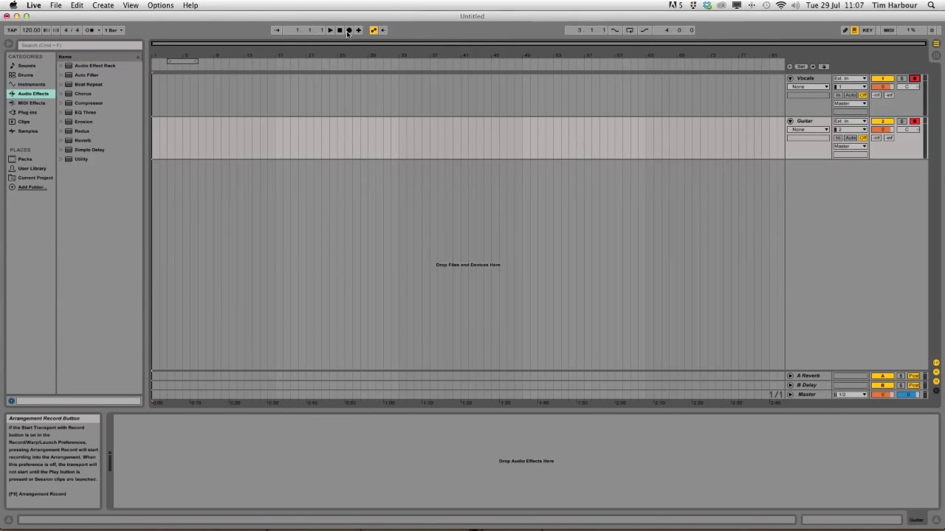
- Start arrangement recording on the armed Vocals and Guitar tracks
click(348, 30)
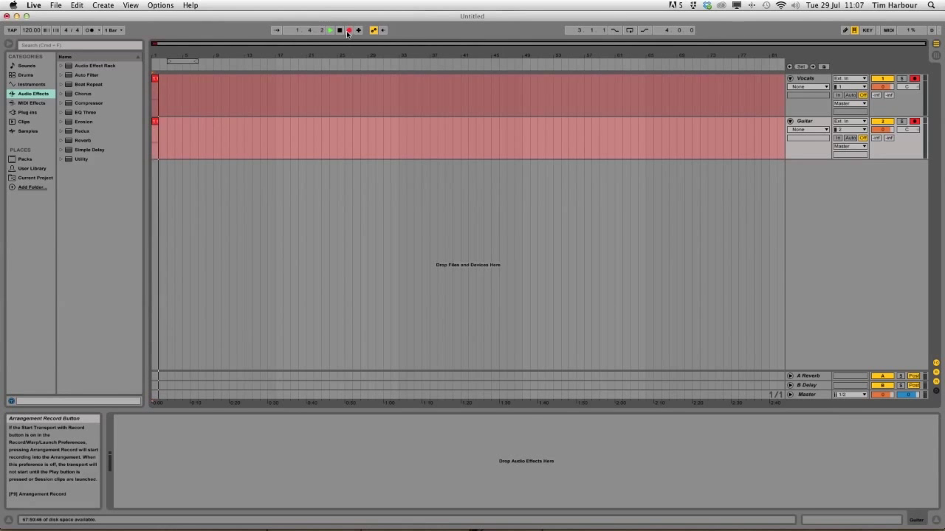